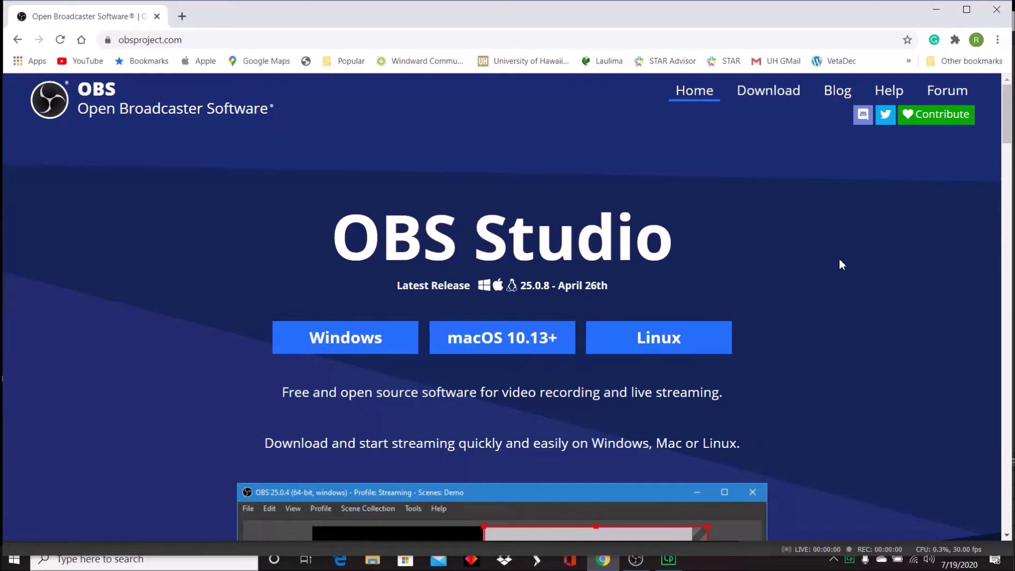
- Minimize Google Chrome to bring the empty OBS Studio window into view
{"action": "left_click", "coordinate": [937, 10]}
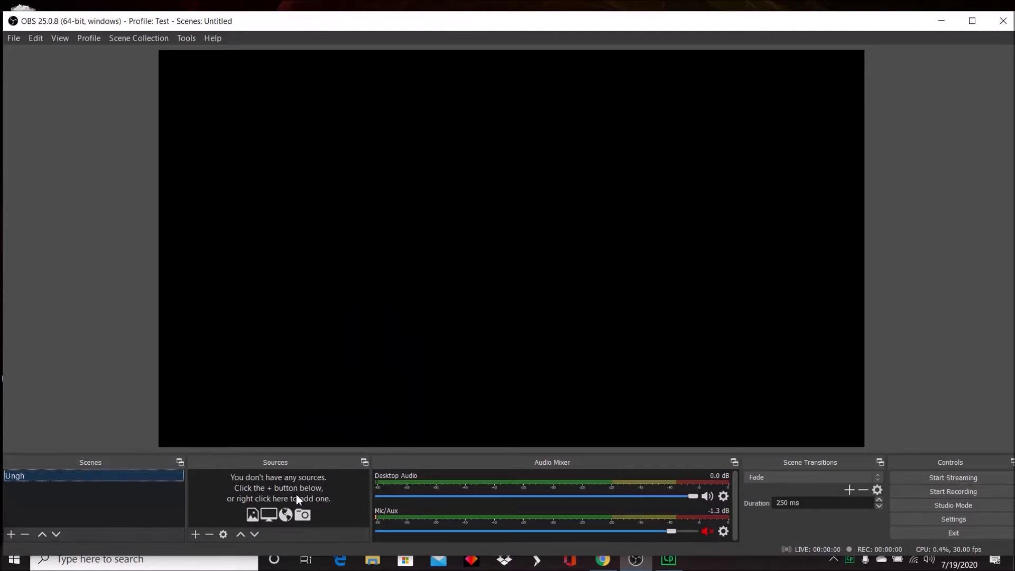
- Create a scene named 'calibrated camera' and begin adding a Video Capture Device source
{"action": "left_click", "coordinate": [17, 535]}
{"action": "type", "text": "cal"}
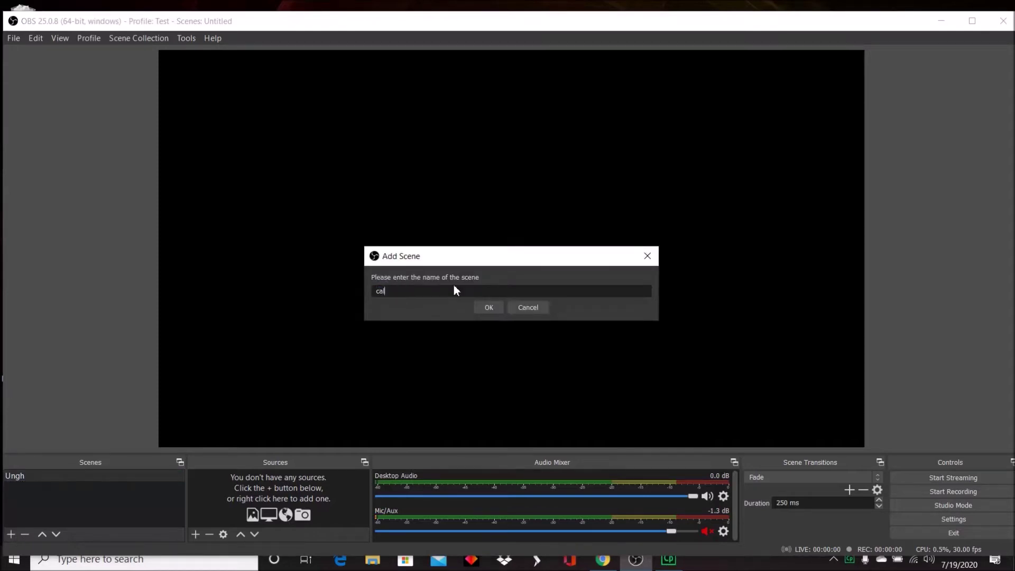
{"action": "type", "text": "ibrated camera"}
{"action": "left_click", "coordinate": [489, 308]}
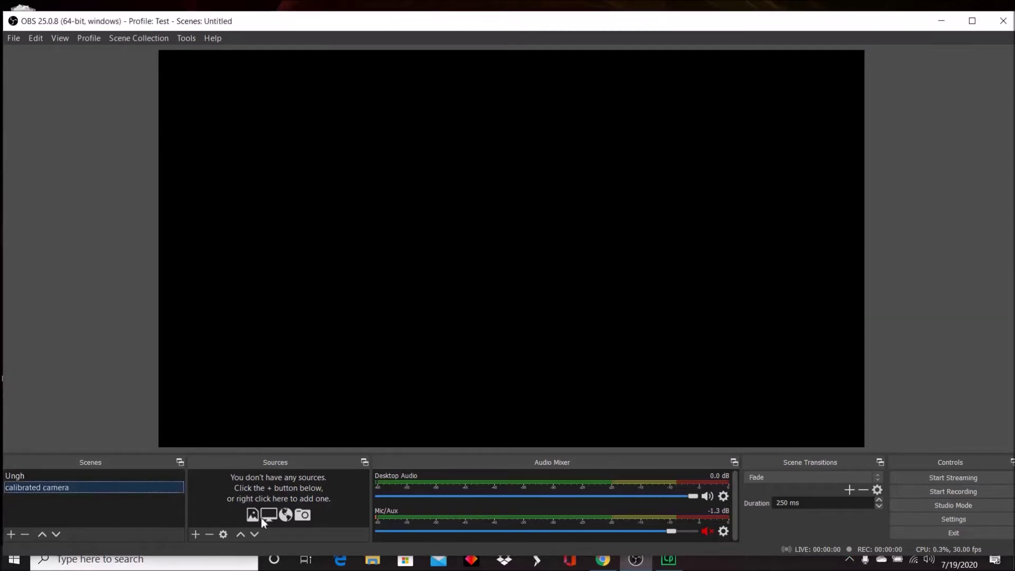
{"action": "left_click", "coordinate": [195, 535]}
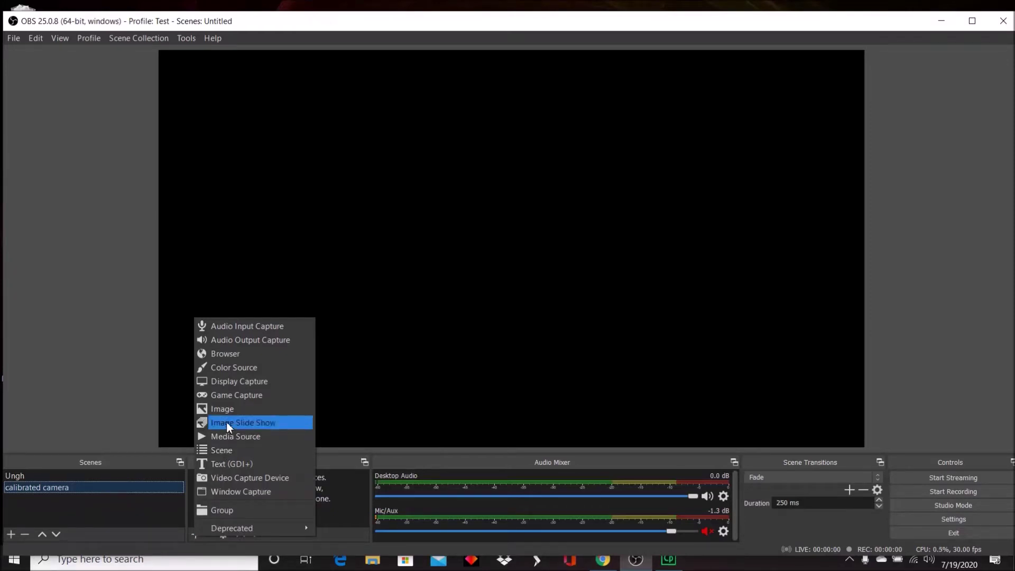
{"action": "left_click", "coordinate": [227, 477]}
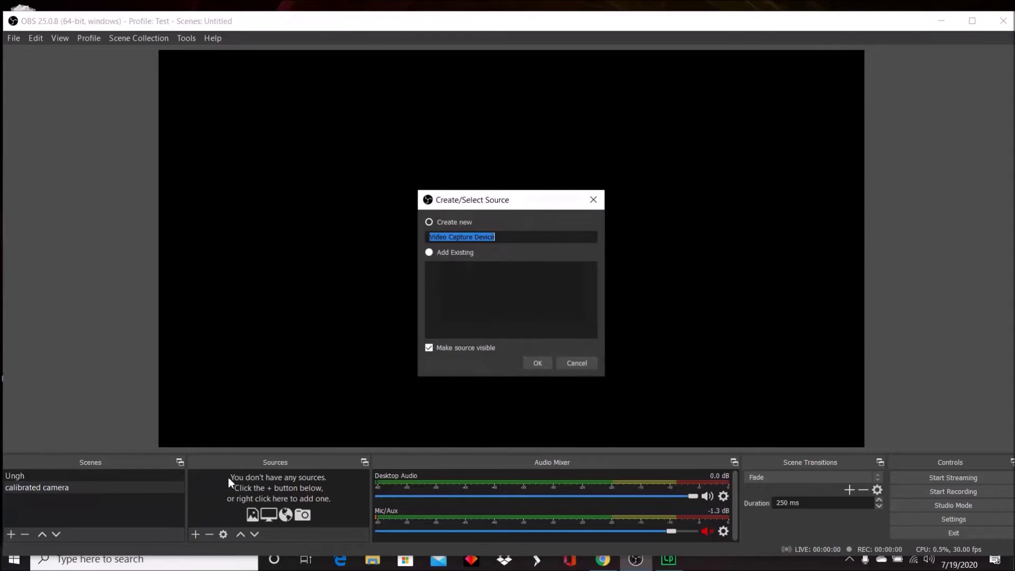
- Create the Video Capture Device with Custom resolution type at 1920x1080
{"action": "left_click", "coordinate": [538, 365]}
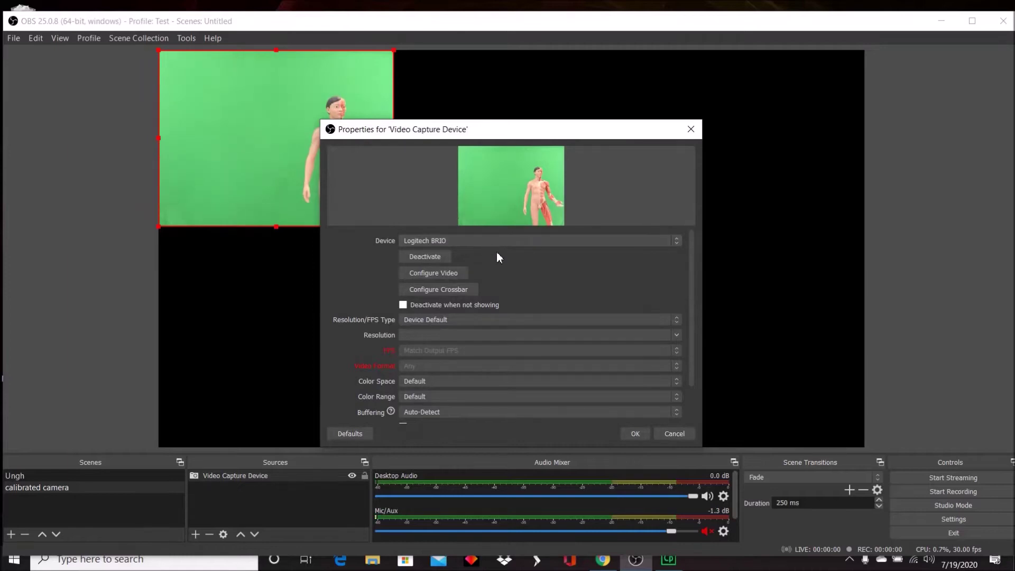
{"action": "left_click", "coordinate": [481, 319]}
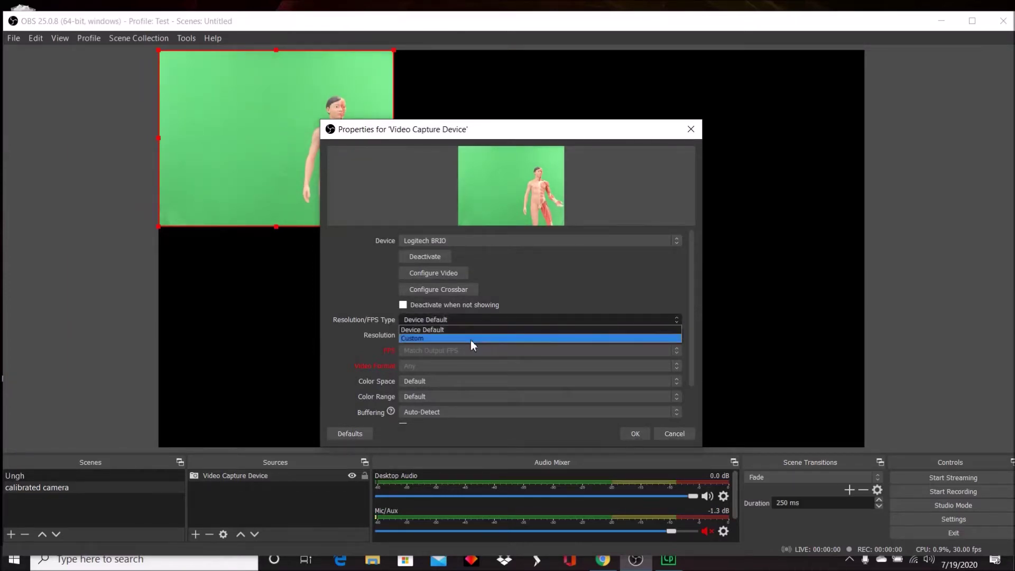
{"action": "left_click", "coordinate": [470, 341]}
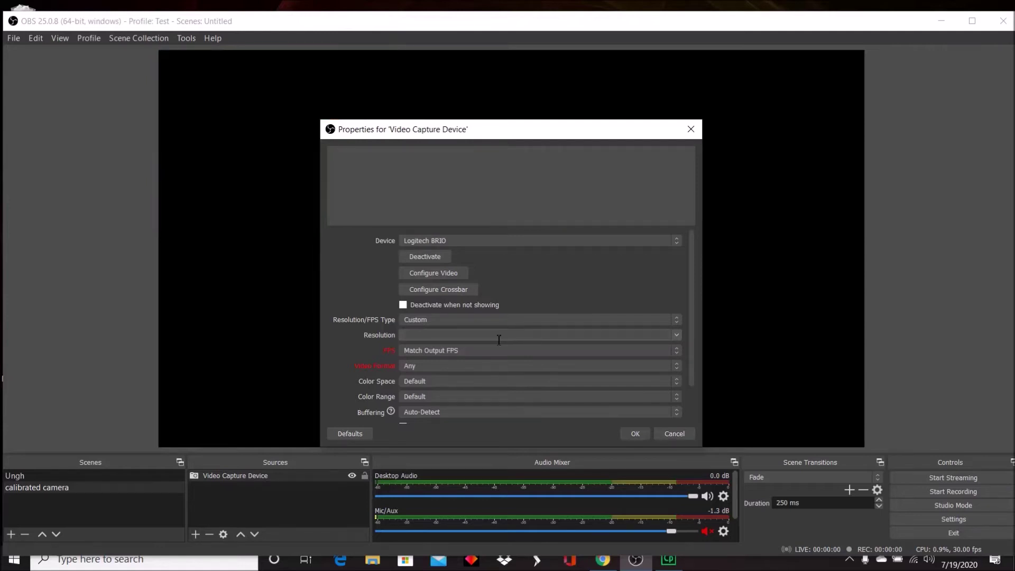
{"action": "left_click", "coordinate": [677, 335]}
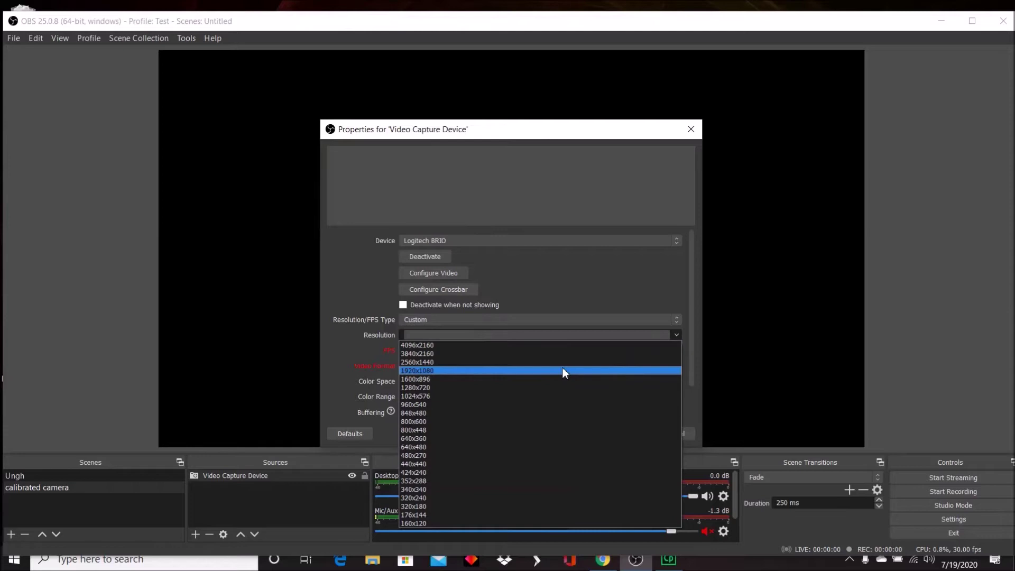
{"action": "left_click", "coordinate": [563, 369]}
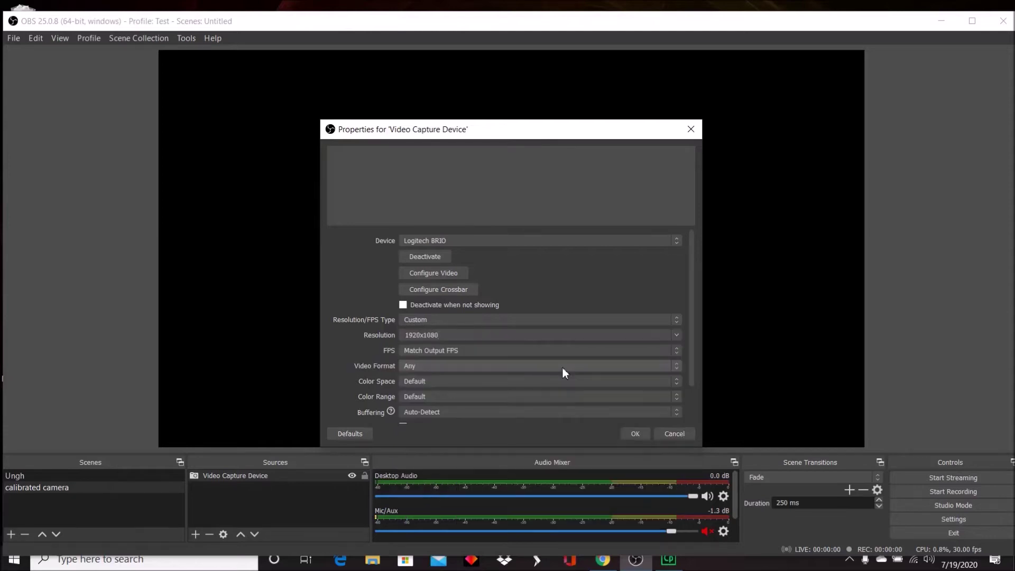
{"action": "left_click", "coordinate": [637, 433]}
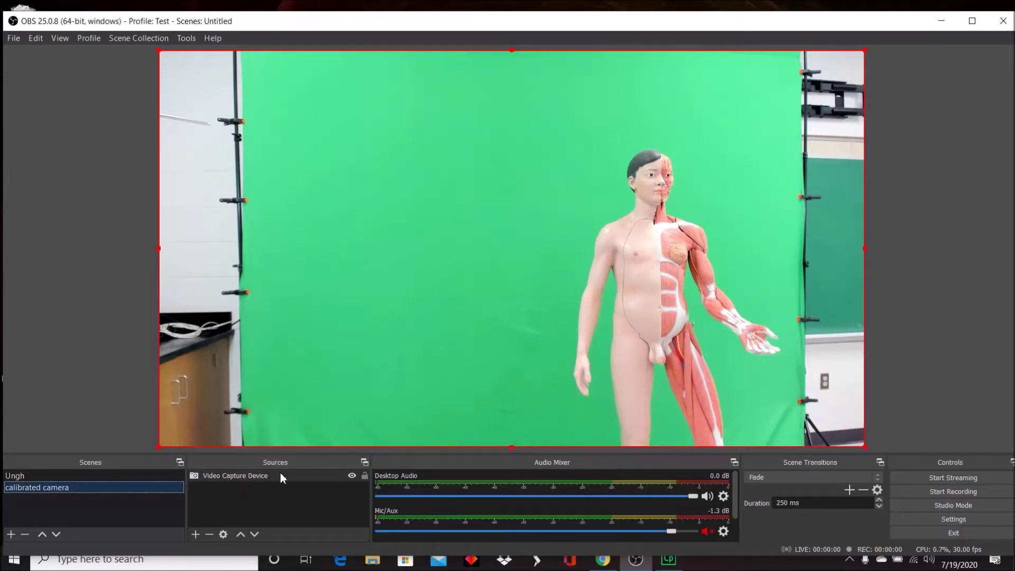
- Flip the Video Capture Device source horizontally using Transform > Flip Horizontal
{"action": "right_click", "coordinate": [263, 479]}
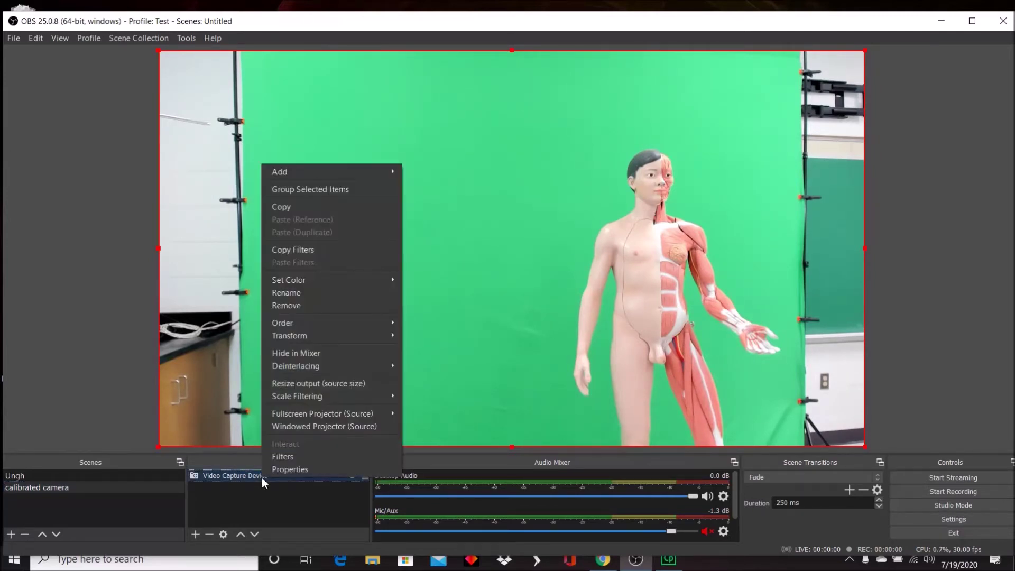
{"action": "mouse_move", "coordinate": [280, 335]}
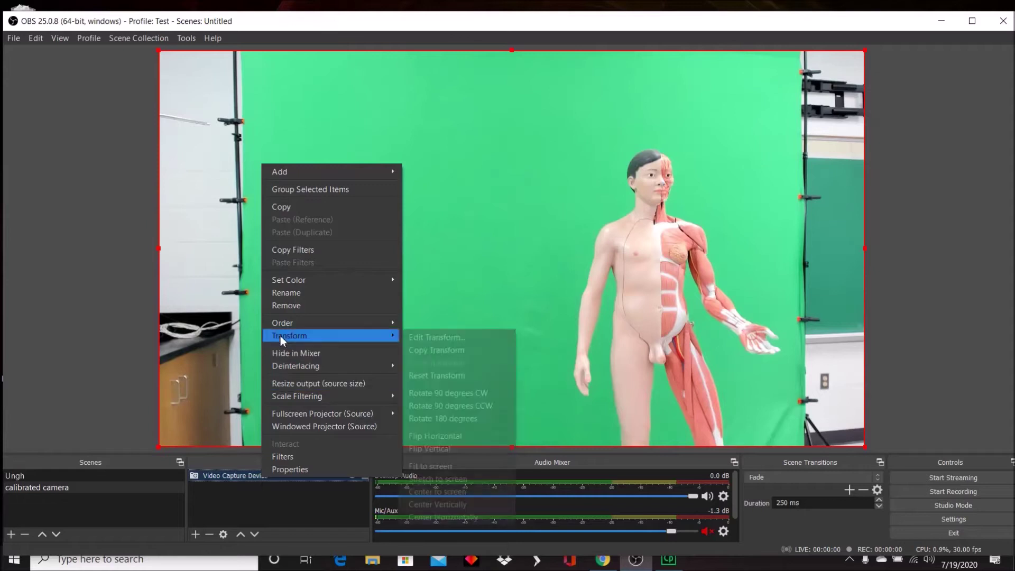
{"action": "left_click", "coordinate": [479, 436]}
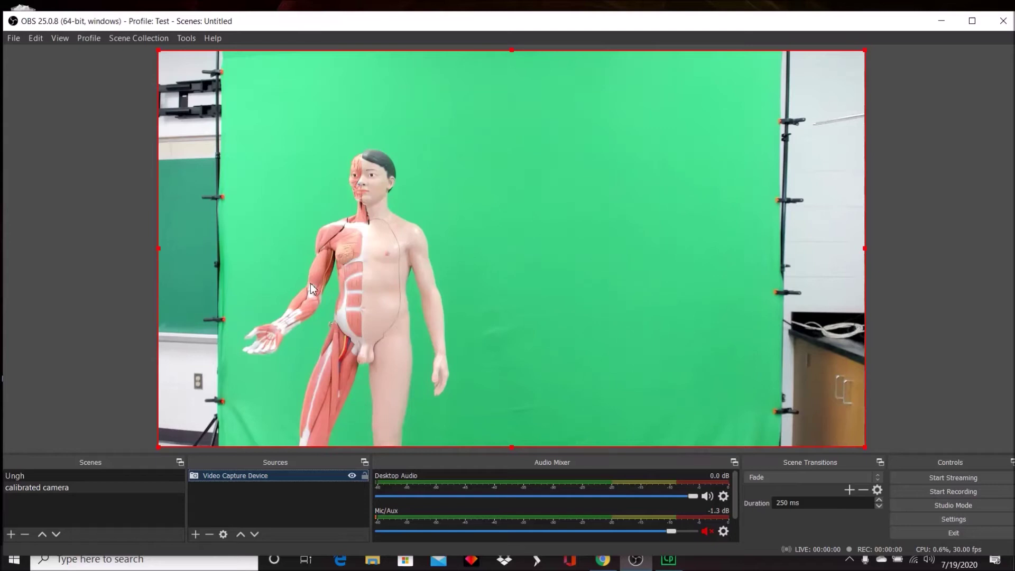
{"action": "right_click", "coordinate": [227, 476]}
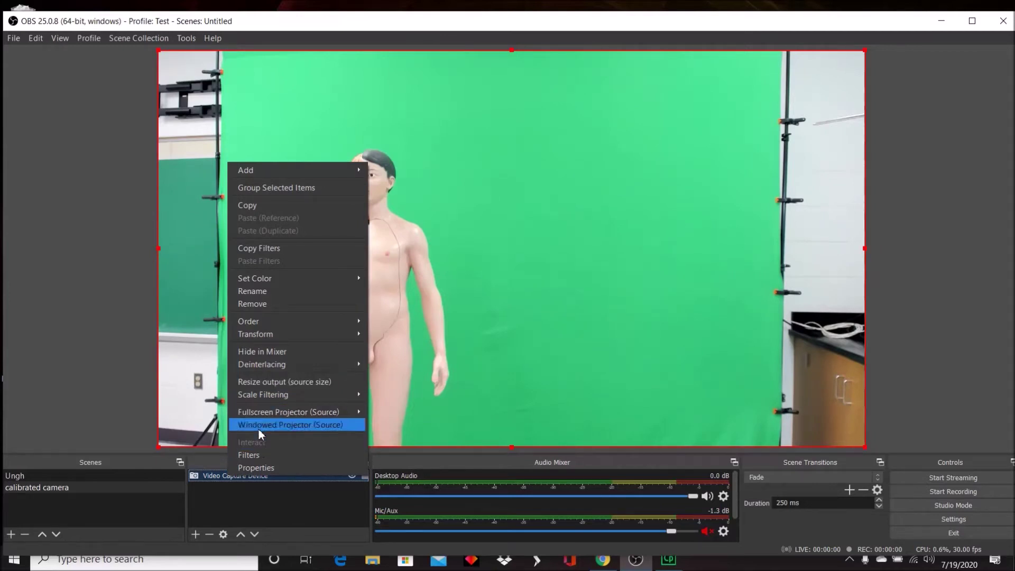
- In Edit Transform, crop the camera source 250 px left and 200 px right
{"action": "mouse_move", "coordinate": [273, 334]}
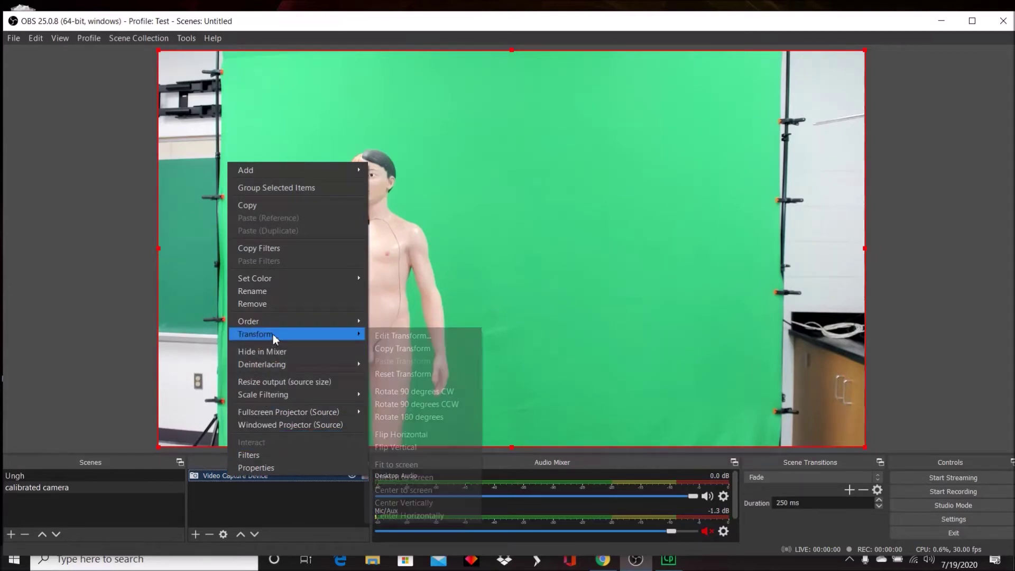
{"action": "left_click", "coordinate": [413, 334]}
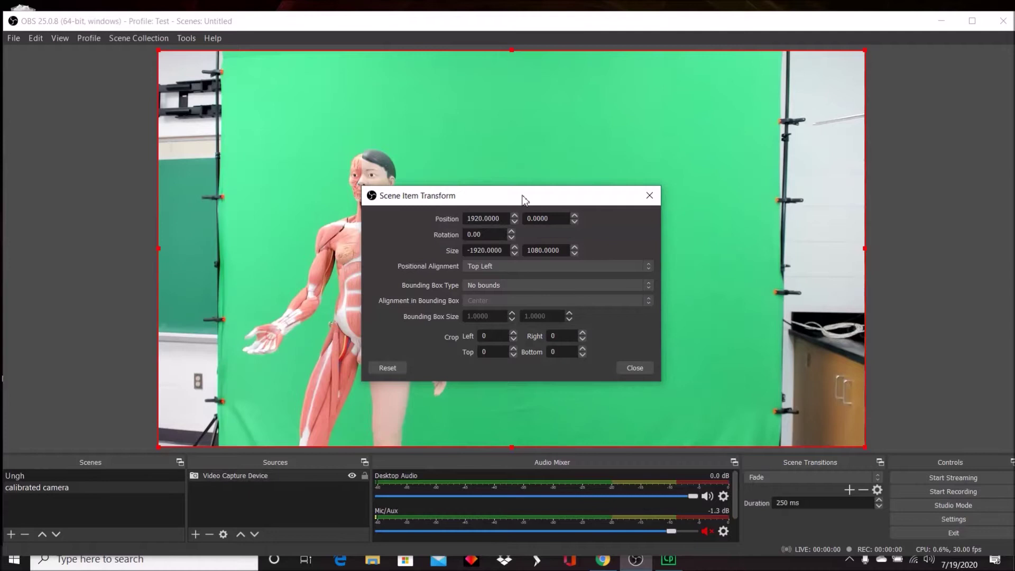
{"action": "left_click_drag", "start_coordinate": [524, 198], "coordinate": [674, 172]}
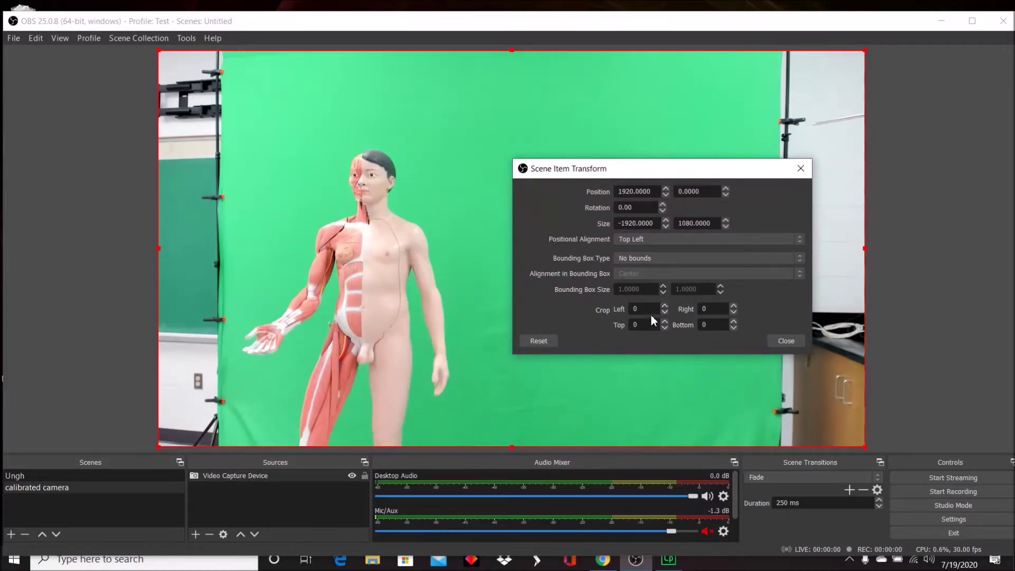
{"action": "type", "text": "200"}
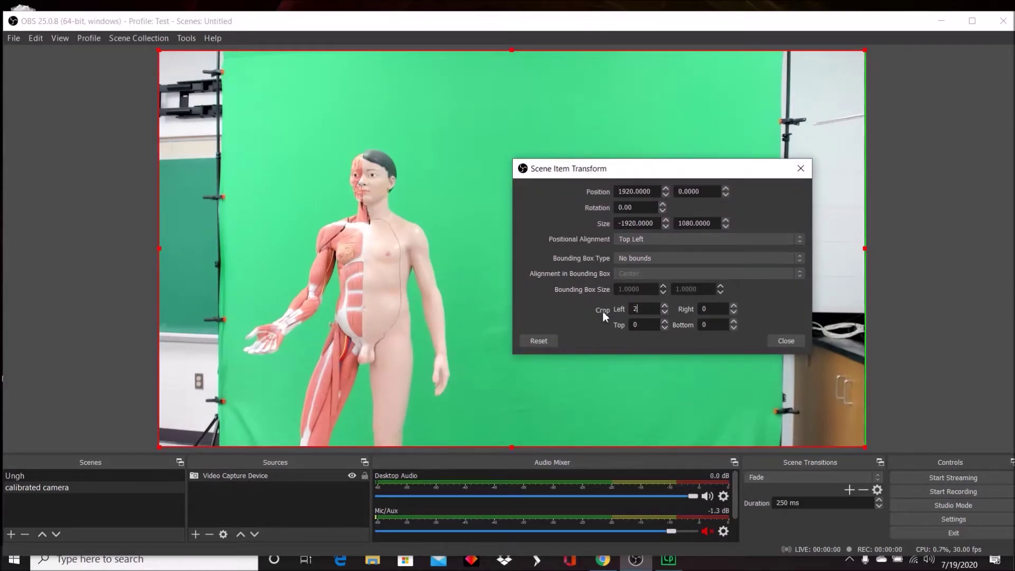
{"action": "key", "text": "BackSpace"}
{"action": "key", "text": "BackSpace"}
{"action": "type", "text": "50"}
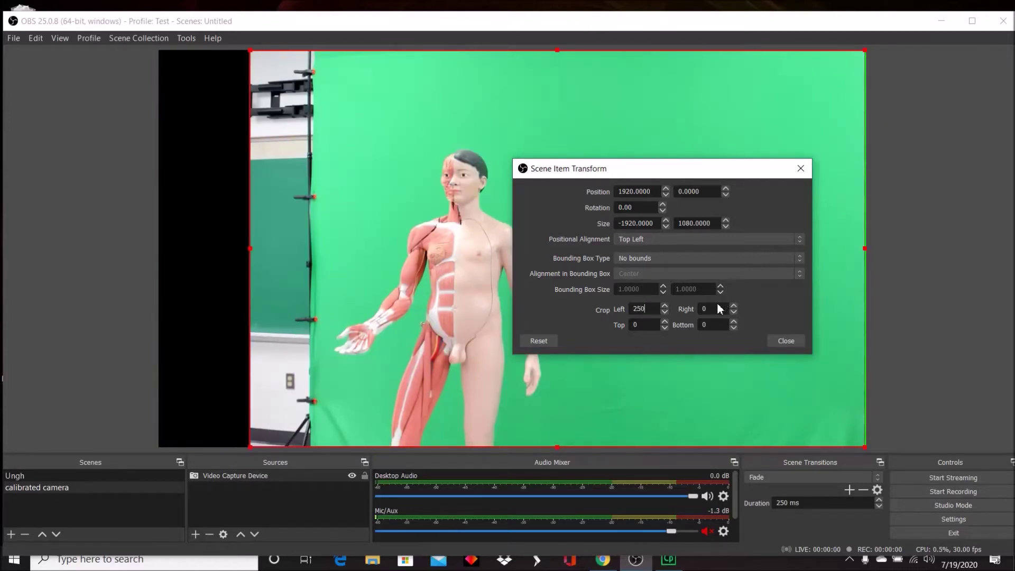
{"action": "type", "text": "200"}
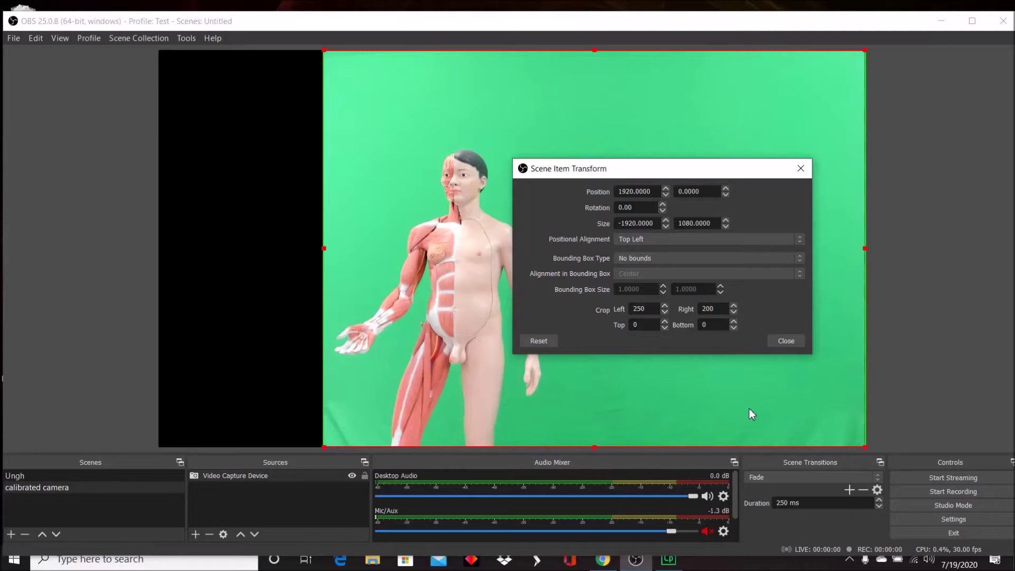
{"action": "left_click", "coordinate": [749, 408]}
{"action": "left_click", "coordinate": [943, 348]}
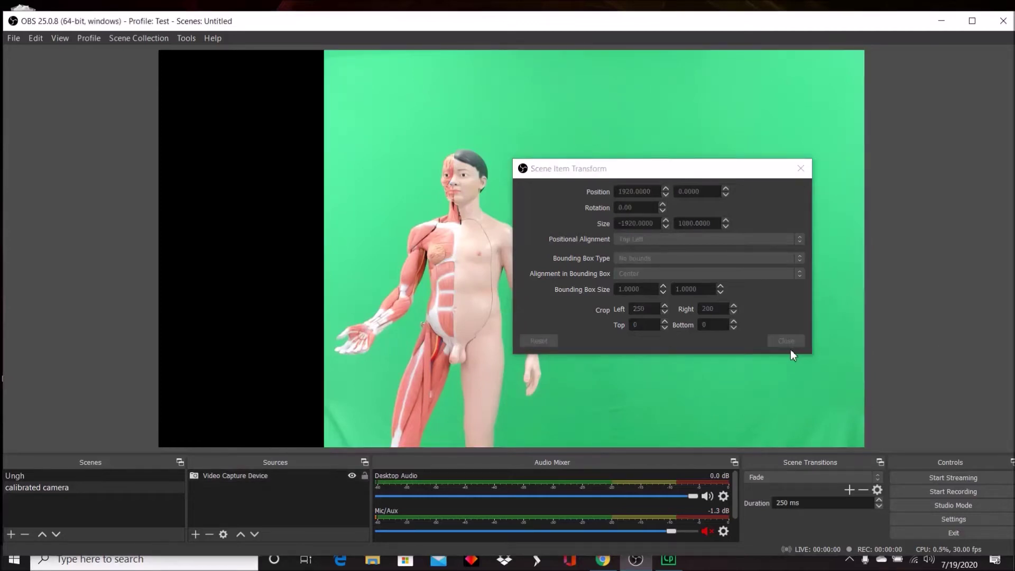
{"action": "left_click", "coordinate": [791, 342]}
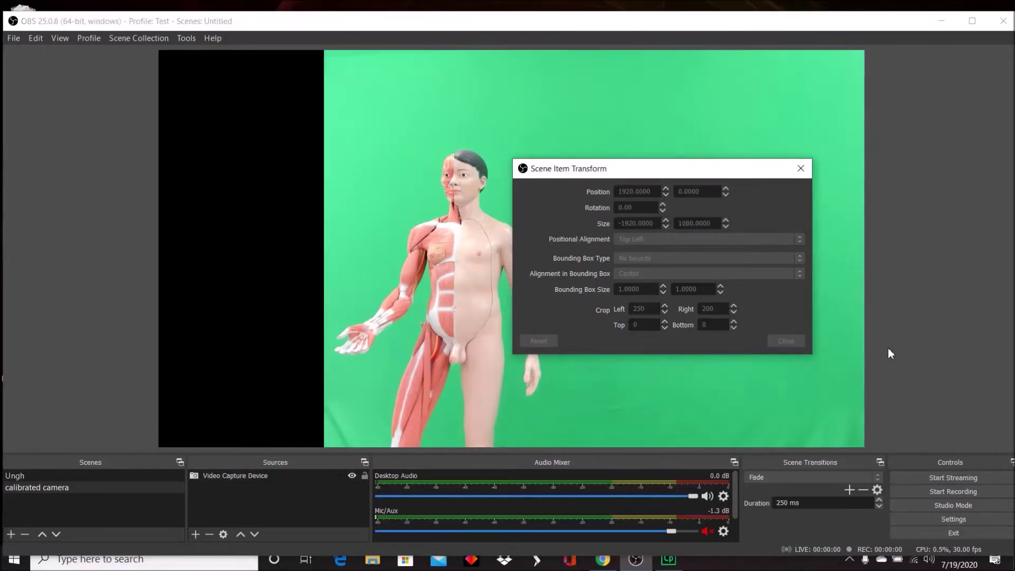
{"action": "left_click", "coordinate": [947, 363]}
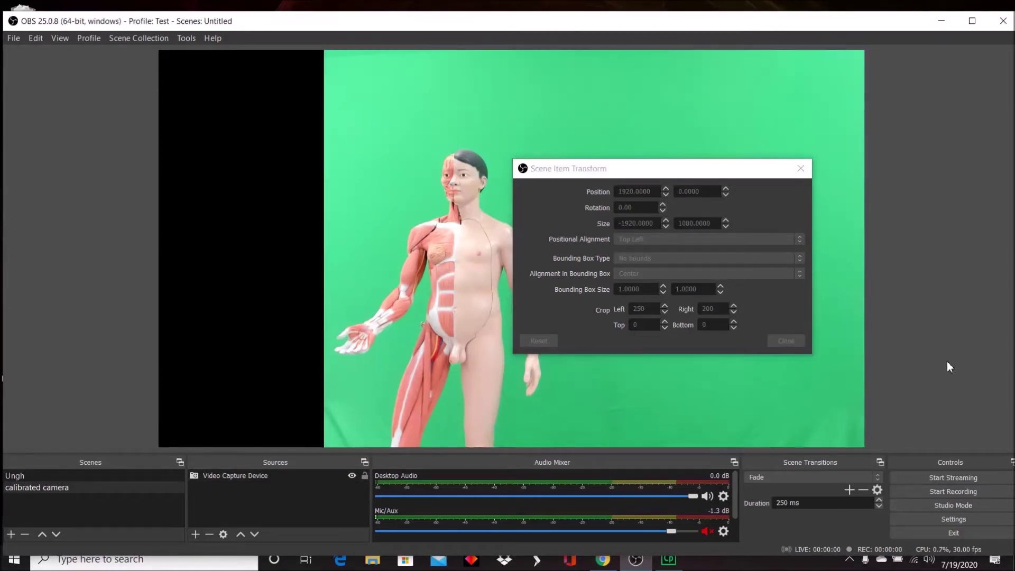
{"action": "left_click", "coordinate": [713, 307]}
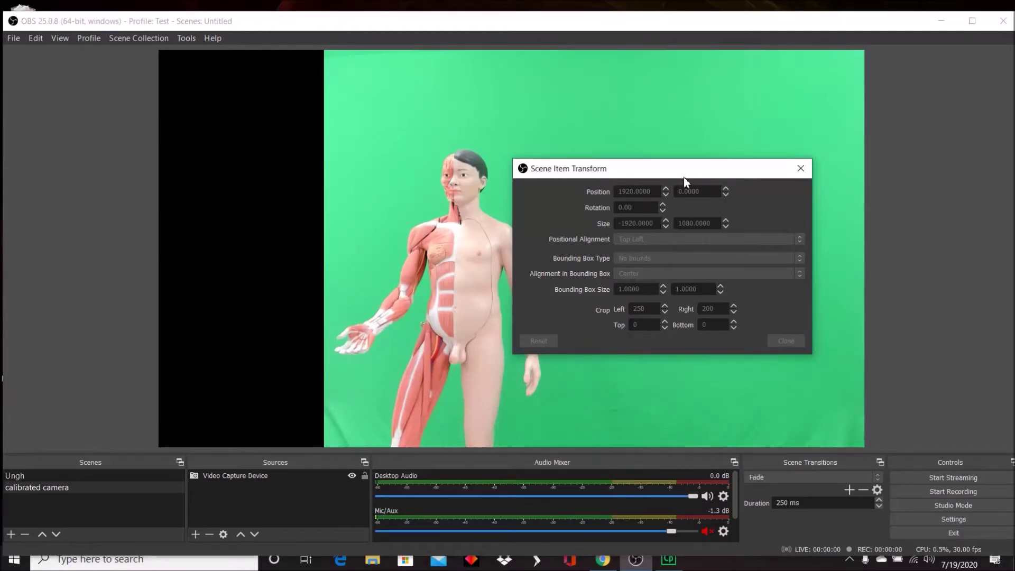
{"action": "key", "text": "Escape"}
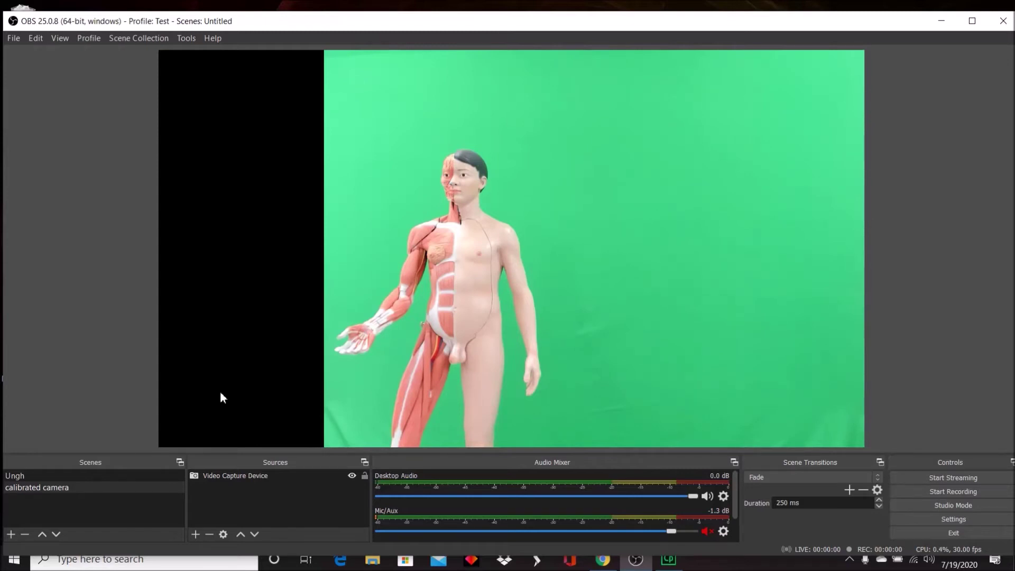
- Add a Chroma Key filter to the camera, tuning similarity toward 402 to remove green
{"action": "left_click", "coordinate": [206, 475]}
{"action": "right_click", "coordinate": [206, 476]}
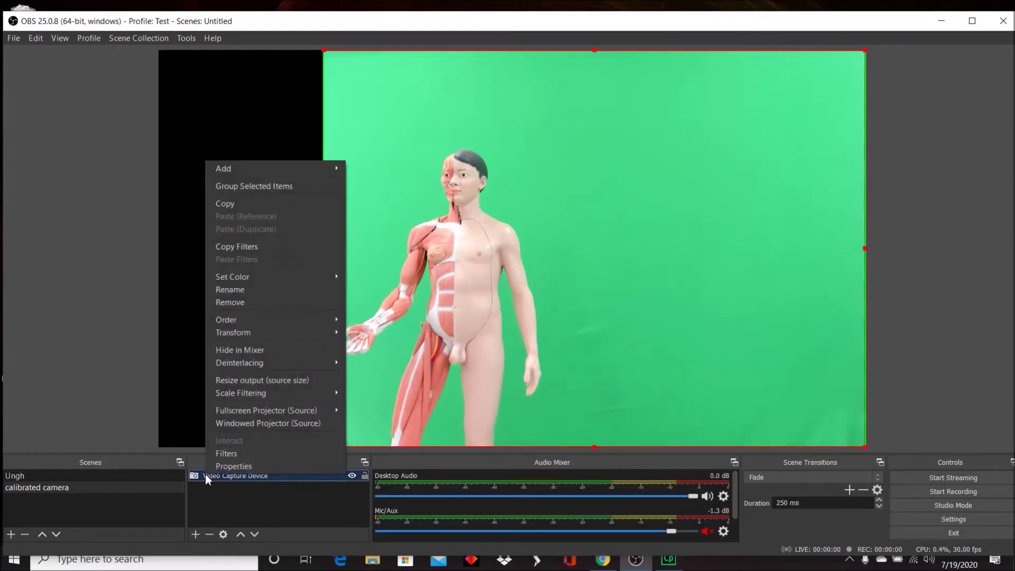
{"action": "left_click", "coordinate": [220, 454]}
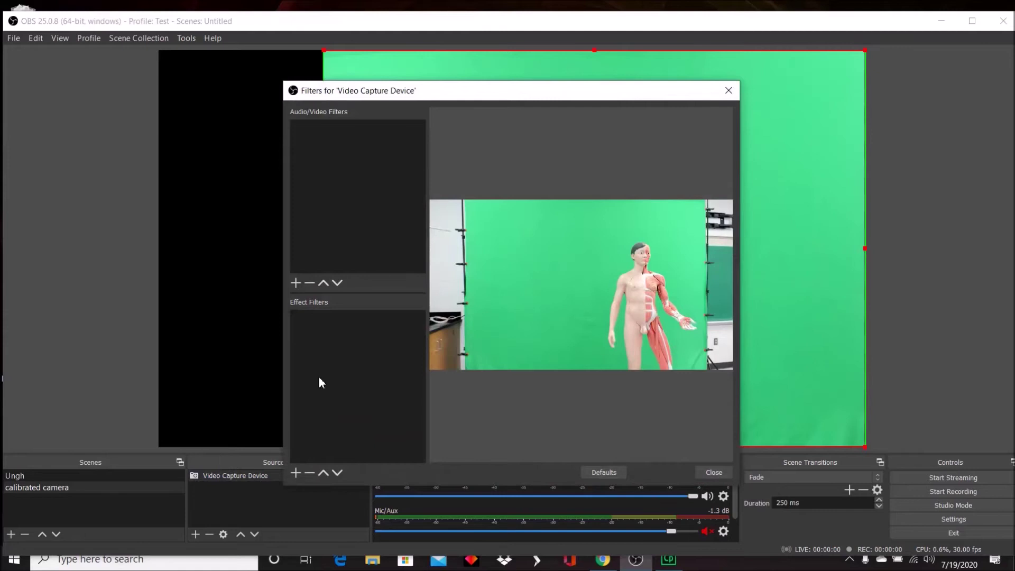
{"action": "left_click", "coordinate": [296, 473]}
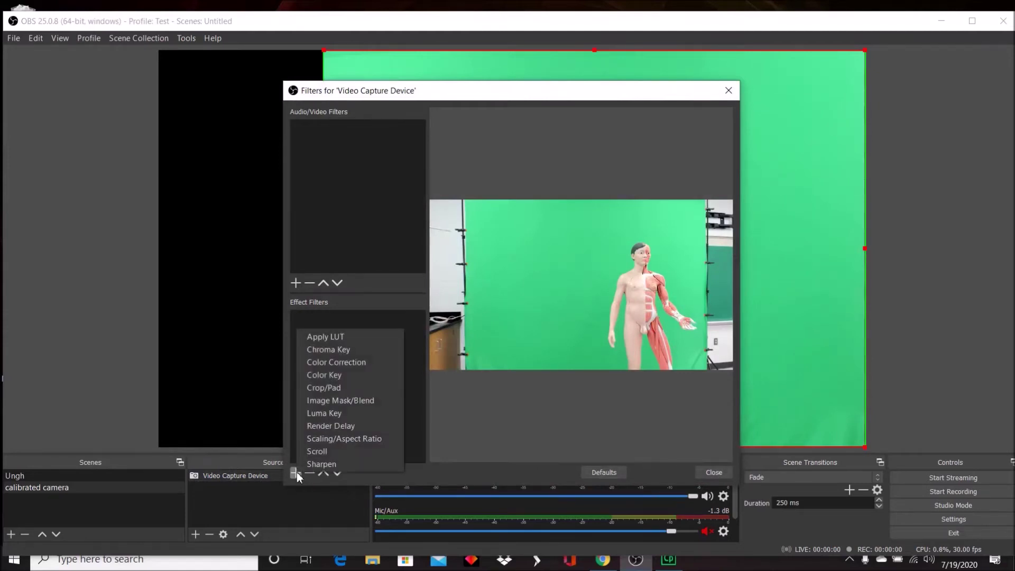
{"action": "left_click", "coordinate": [337, 351]}
{"action": "left_click", "coordinate": [488, 309]}
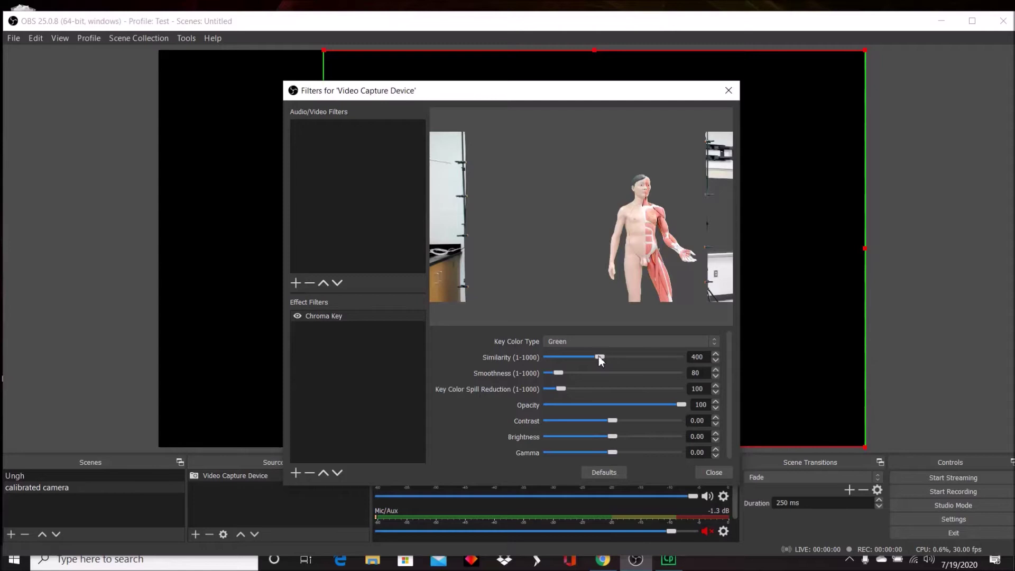
{"action": "left_click_drag", "start_coordinate": [598, 356], "coordinate": [608, 356]}
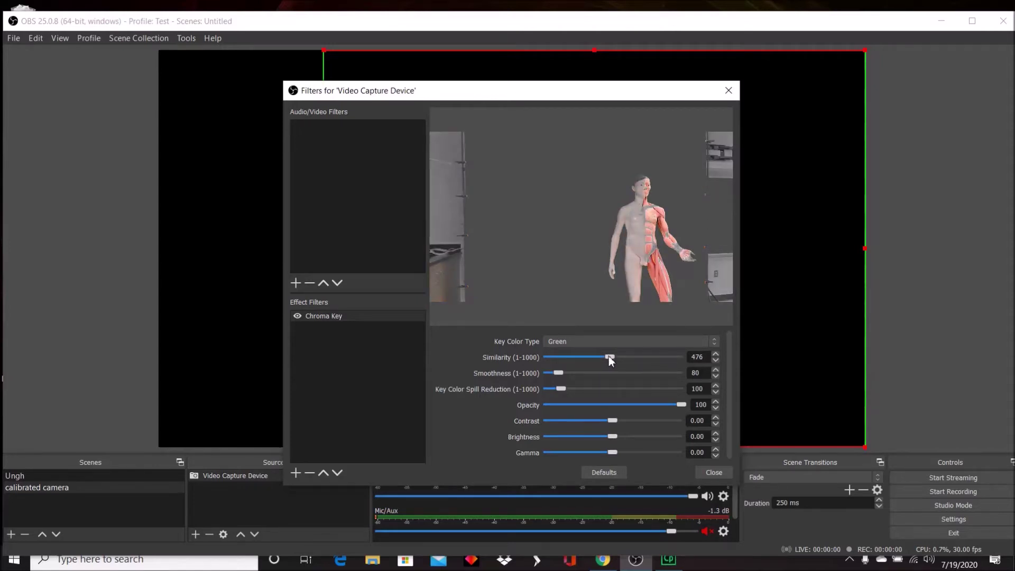
{"action": "left_click_drag", "start_coordinate": [608, 356], "coordinate": [598, 356]}
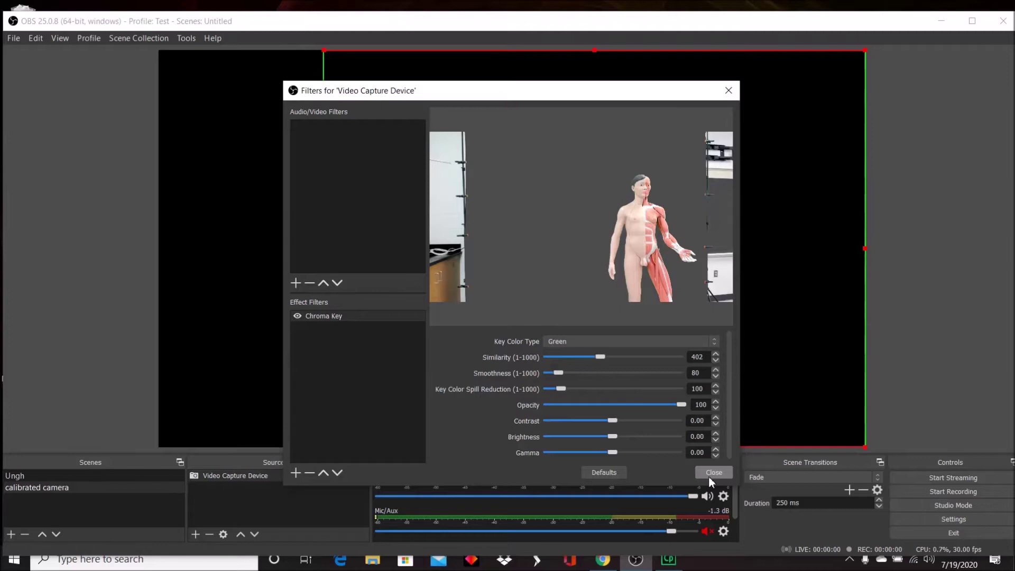
- Add a Color Correction filter with gamma lowered to -0.36, then close Filters
{"action": "left_click", "coordinate": [295, 474]}
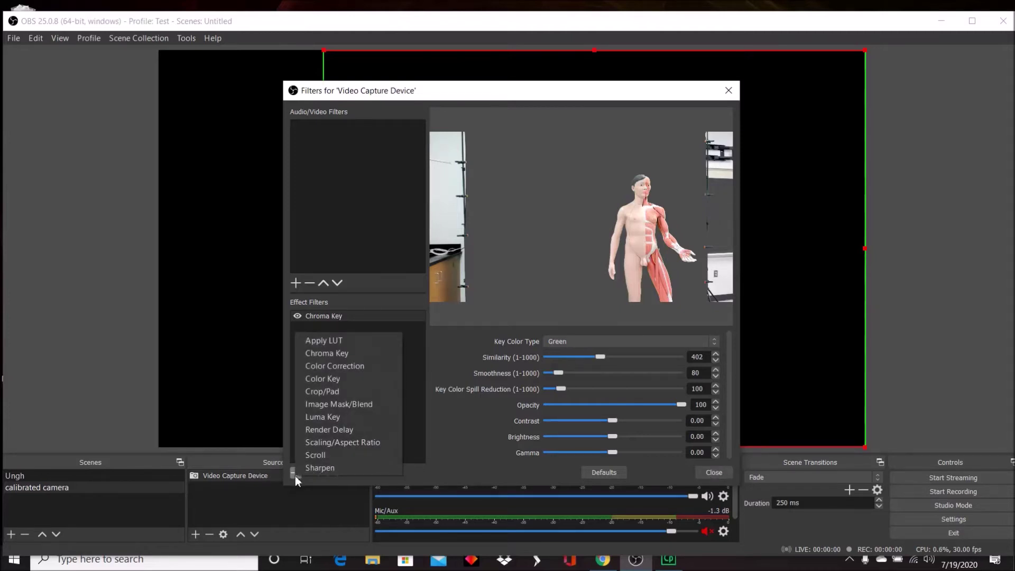
{"action": "left_click", "coordinate": [335, 366]}
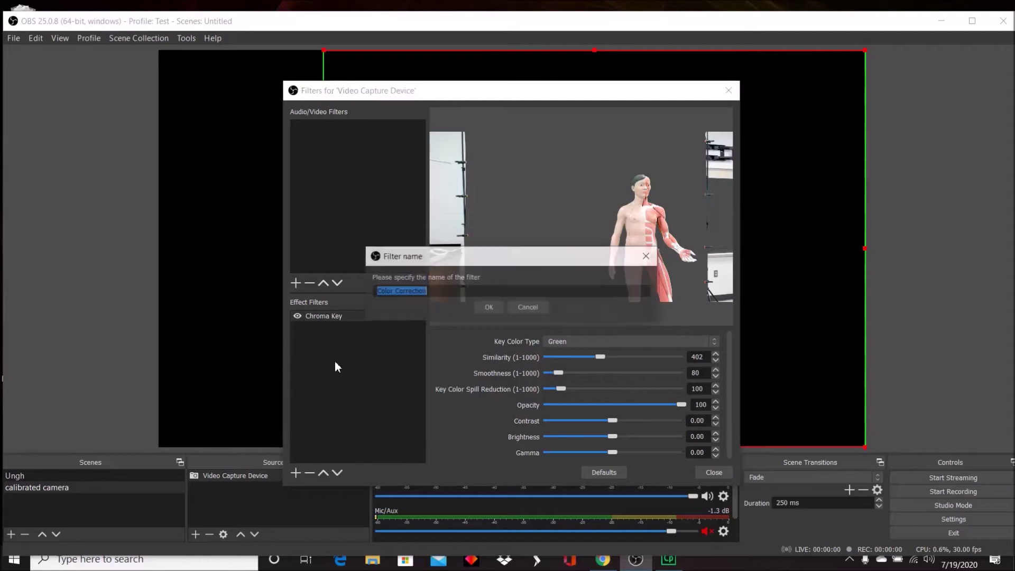
{"action": "left_click", "coordinate": [498, 312]}
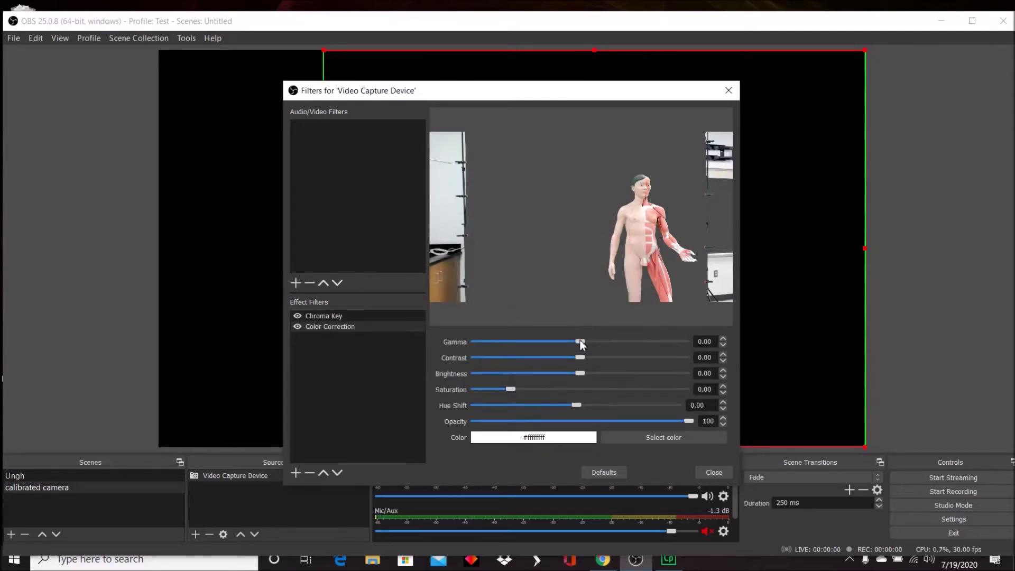
{"action": "left_click_drag", "start_coordinate": [580, 343], "coordinate": [570, 344]}
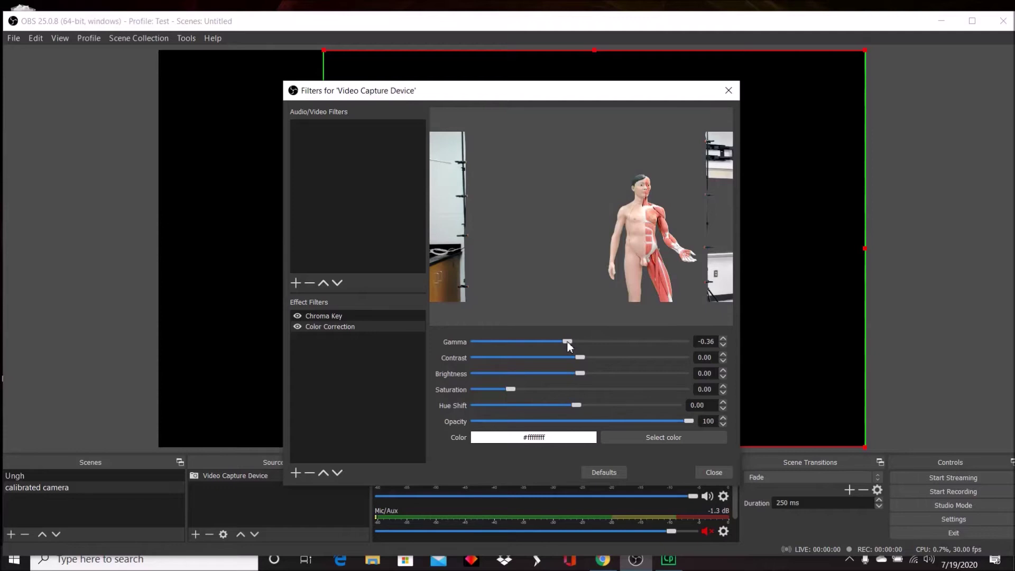
{"action": "left_click", "coordinate": [715, 472]}
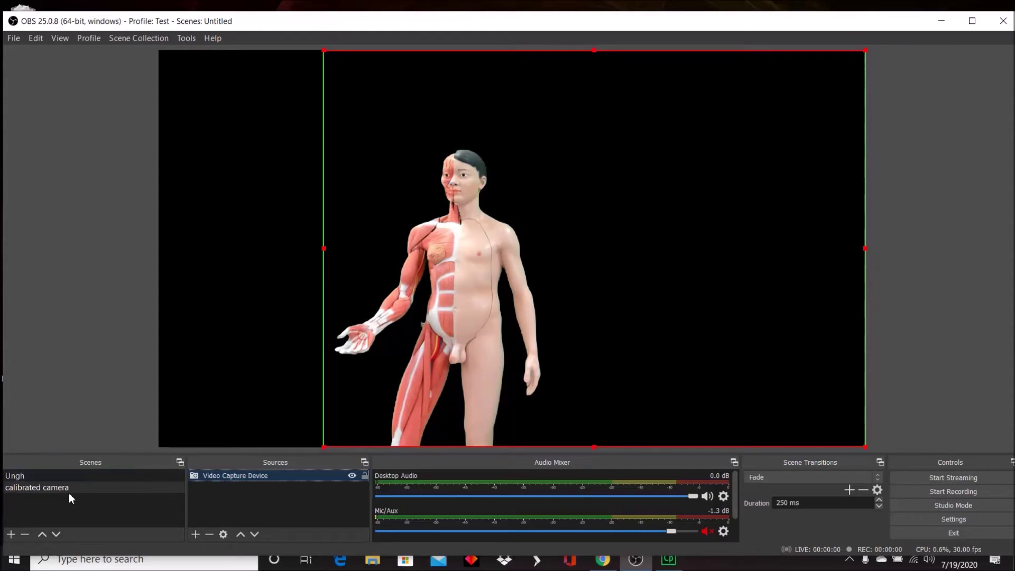
- Create a new scene named 'DNA Scene'
{"action": "left_click", "coordinate": [10, 535]}
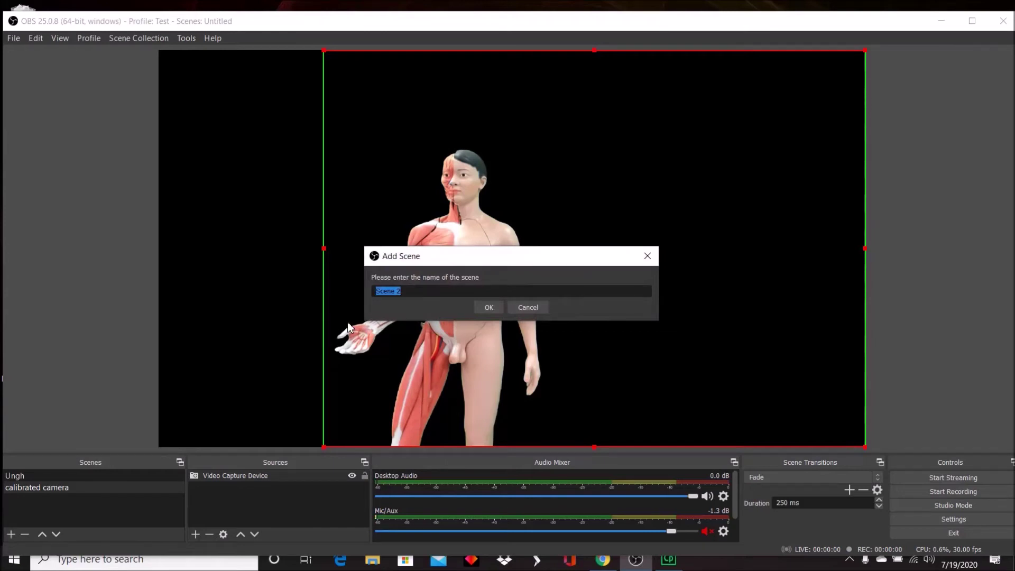
{"action": "type", "text": "Lab Scene"}
{"action": "key", "text": "ctrl+a"}
{"action": "type", "text": "DNA Scene"}
{"action": "left_click", "coordinate": [490, 307]}
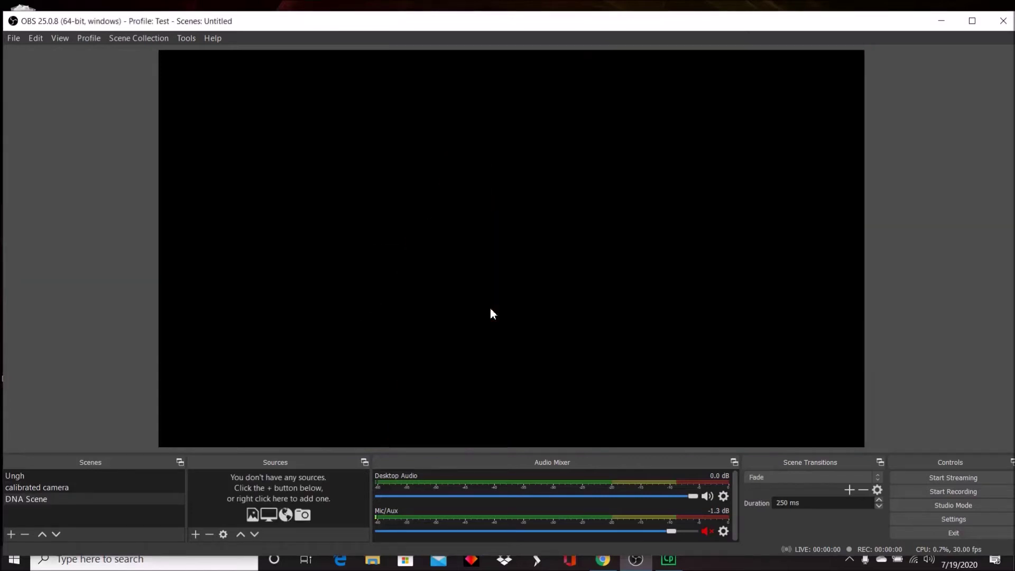
- Add the existing calibrated camera scene as a source in DNA Scene
{"action": "left_click", "coordinate": [195, 539]}
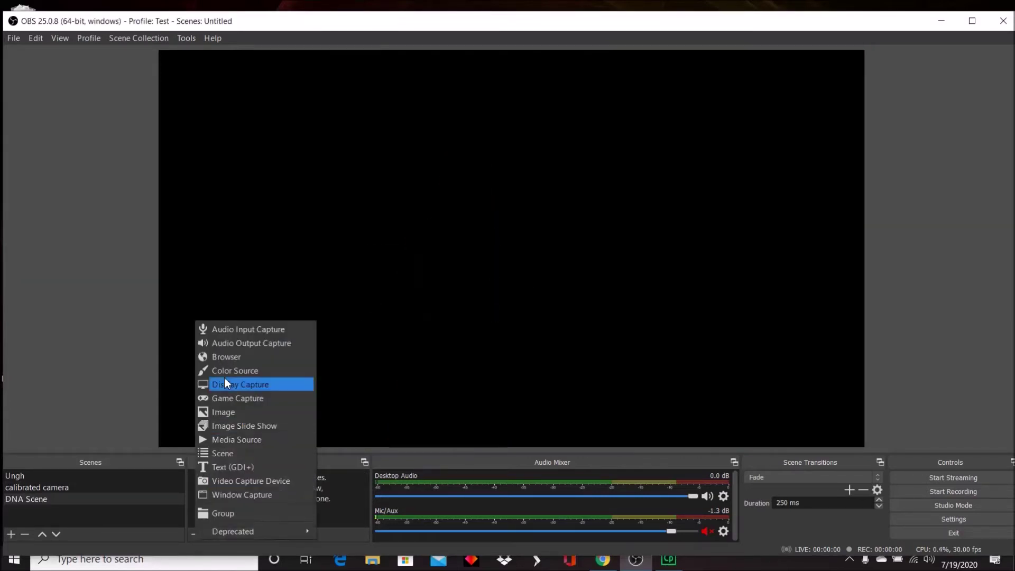
{"action": "left_click", "coordinate": [247, 454]}
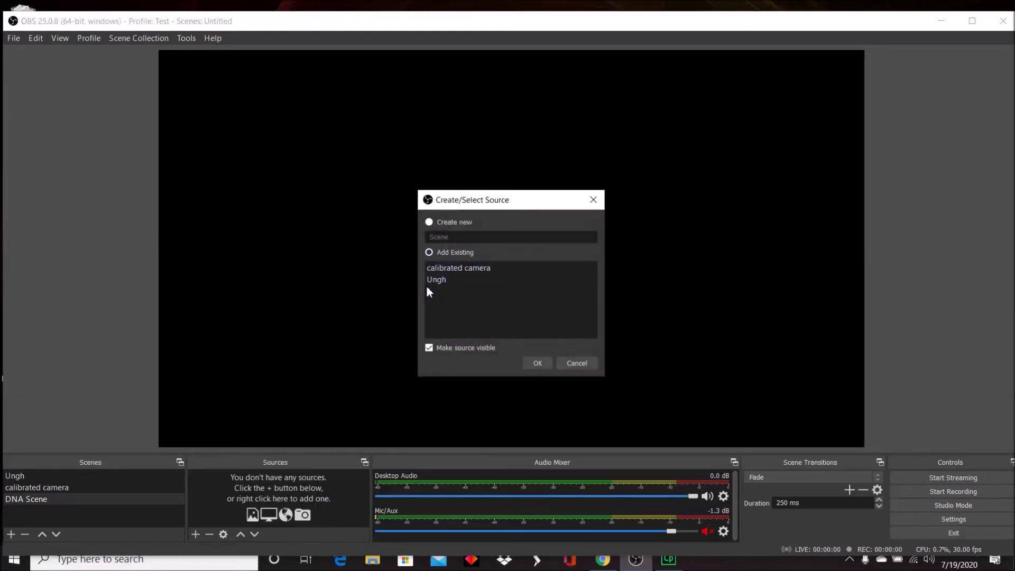
{"action": "left_click", "coordinate": [451, 271]}
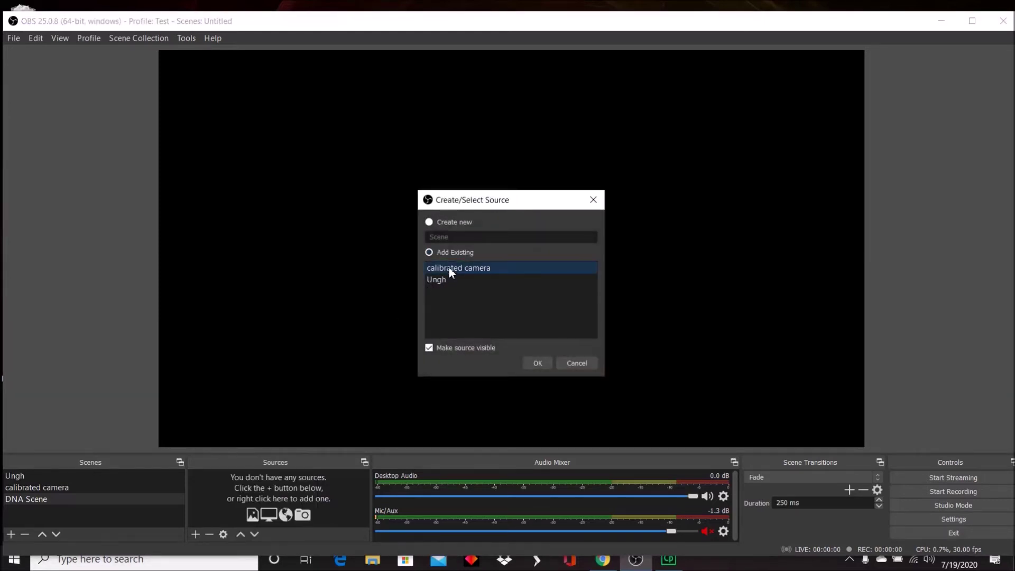
{"action": "left_click", "coordinate": [544, 362]}
{"action": "left_click", "coordinate": [195, 534]}
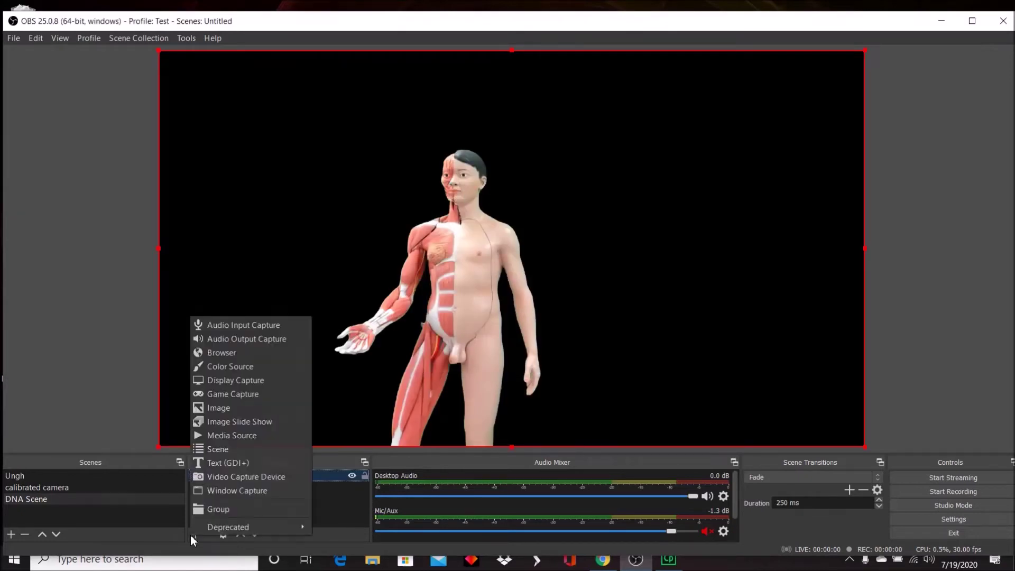
{"action": "left_click", "coordinate": [259, 434]}
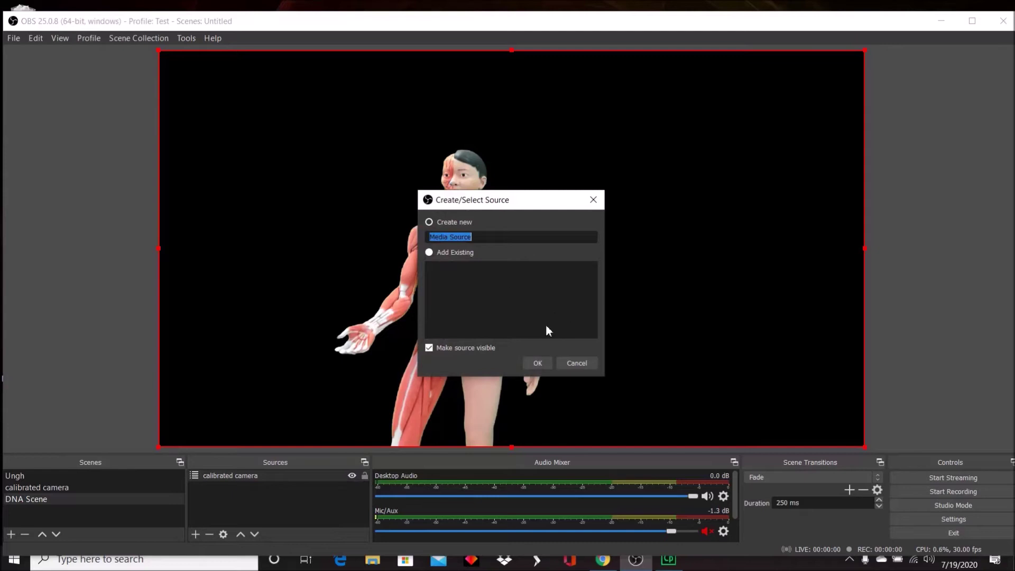
- Add a looping Media Source playing Documents\Video Backgrounds\DNA TRIM.mp4
{"action": "left_click", "coordinate": [538, 363]}
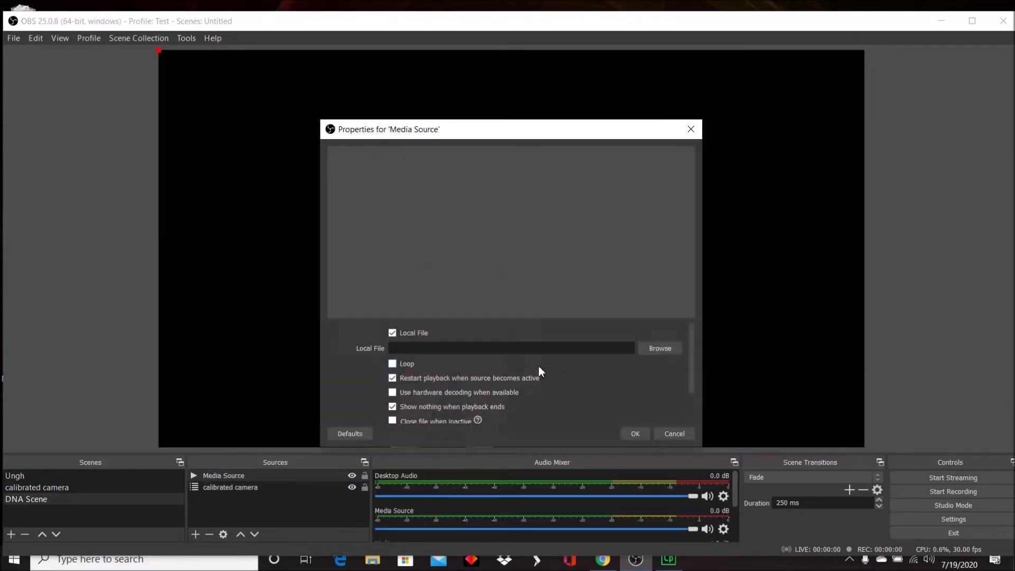
{"action": "left_click", "coordinate": [664, 348]}
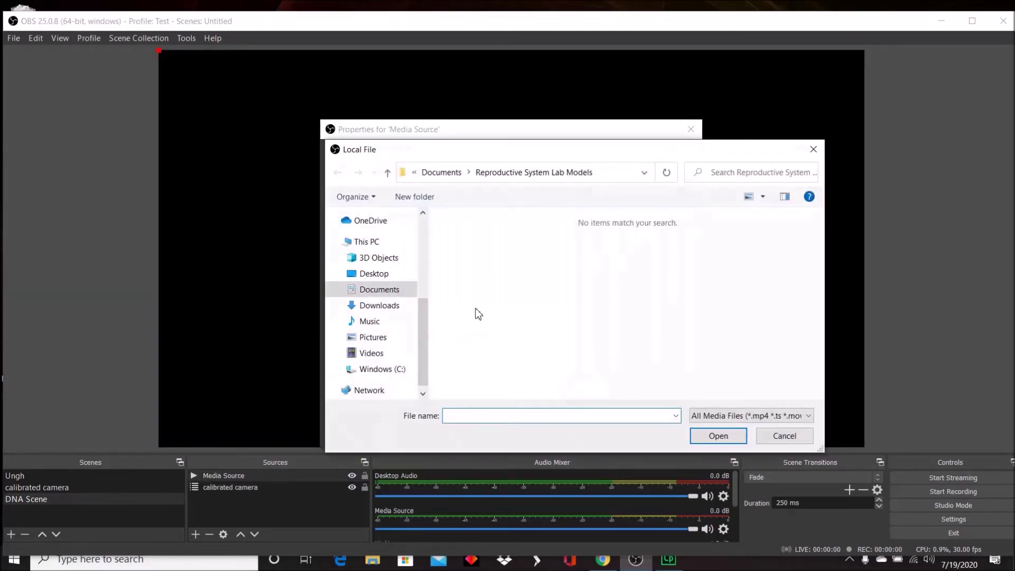
{"action": "left_click", "coordinate": [373, 292]}
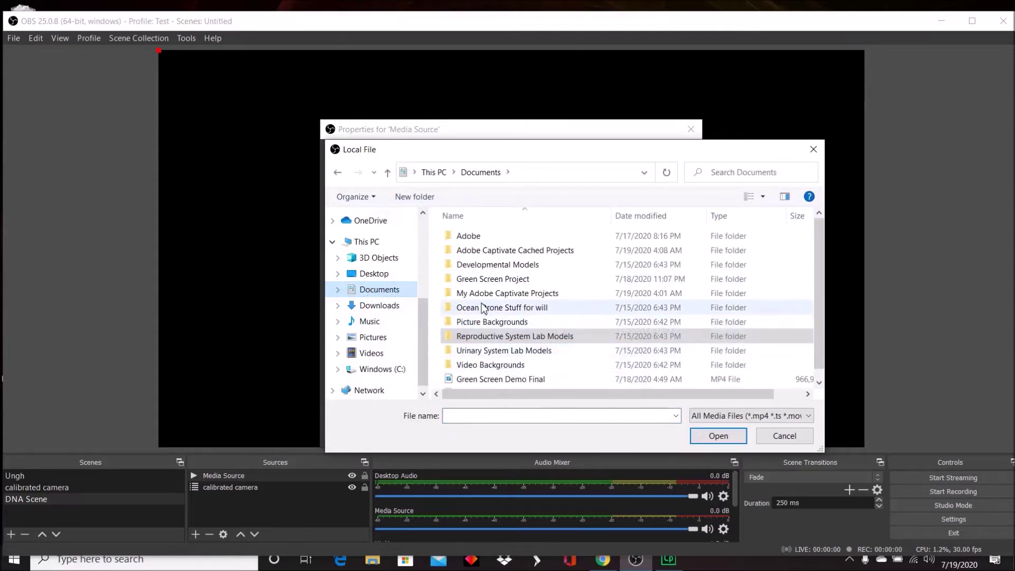
{"action": "double_click", "coordinate": [479, 366]}
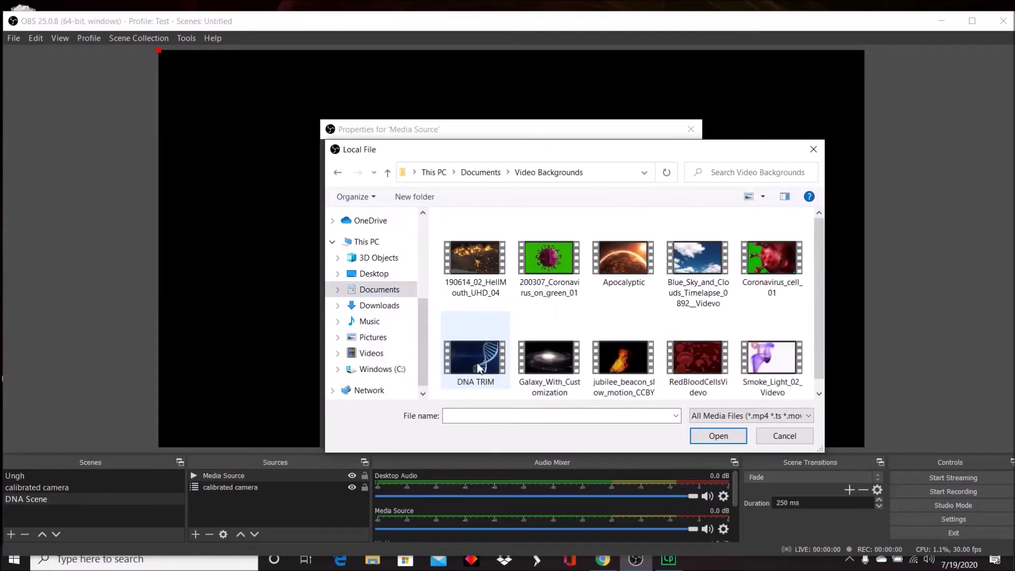
{"action": "double_click", "coordinate": [461, 348]}
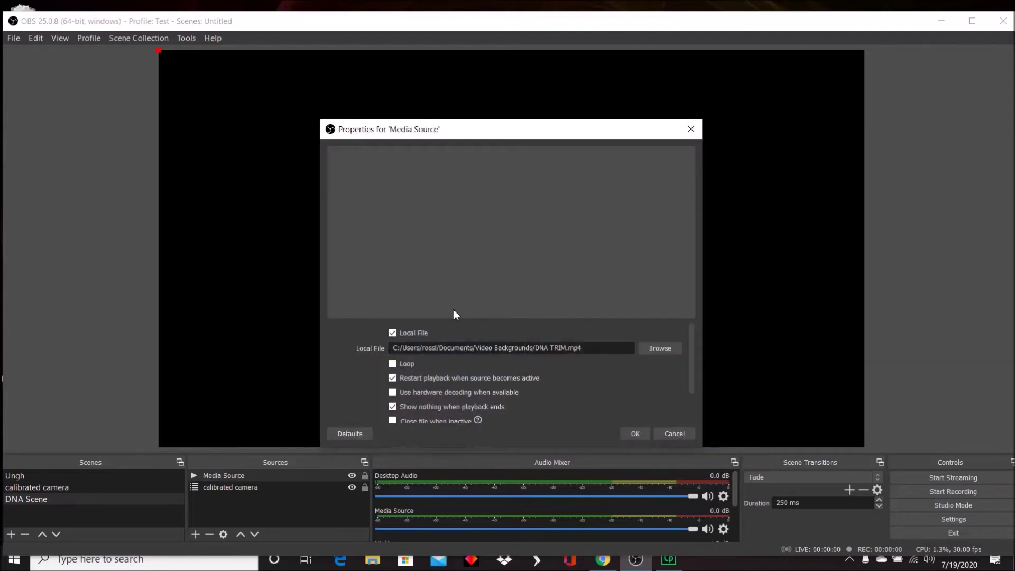
{"action": "left_click", "coordinate": [393, 364]}
{"action": "left_click", "coordinate": [636, 434]}
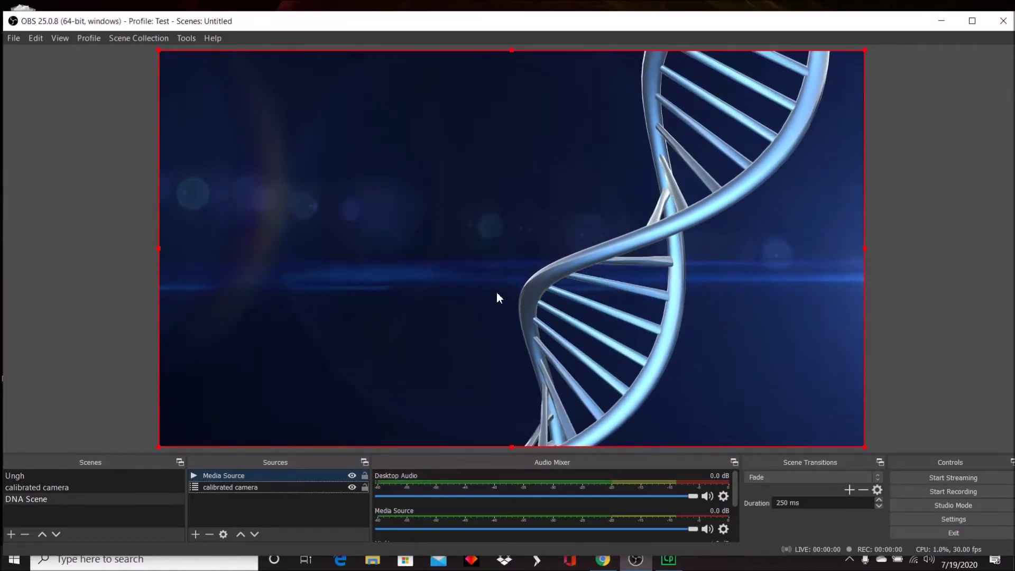
- Move calibrated camera above the Media Source and drag the presenter left in the preview
{"action": "left_click", "coordinate": [252, 489]}
{"action": "left_click_drag", "start_coordinate": [252, 487], "coordinate": [249, 476]}
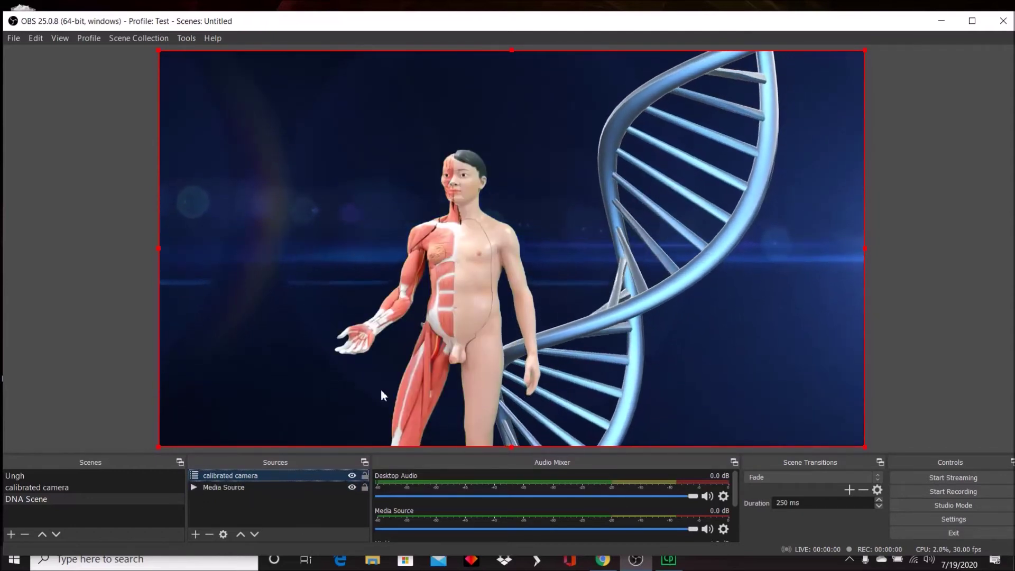
{"action": "left_click_drag", "start_coordinate": [468, 325], "coordinate": [366, 330]}
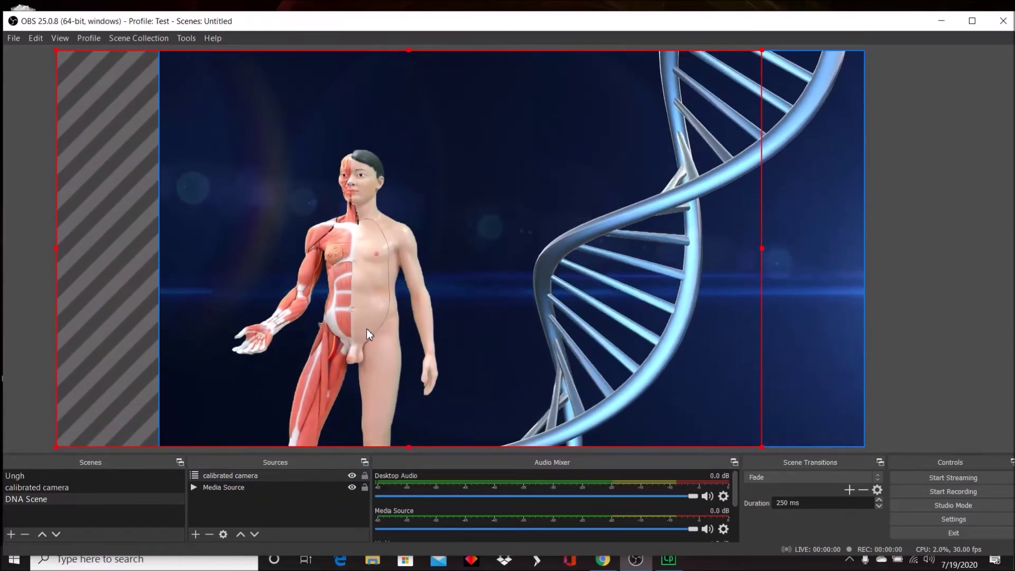
{"action": "left_click", "coordinate": [924, 335]}
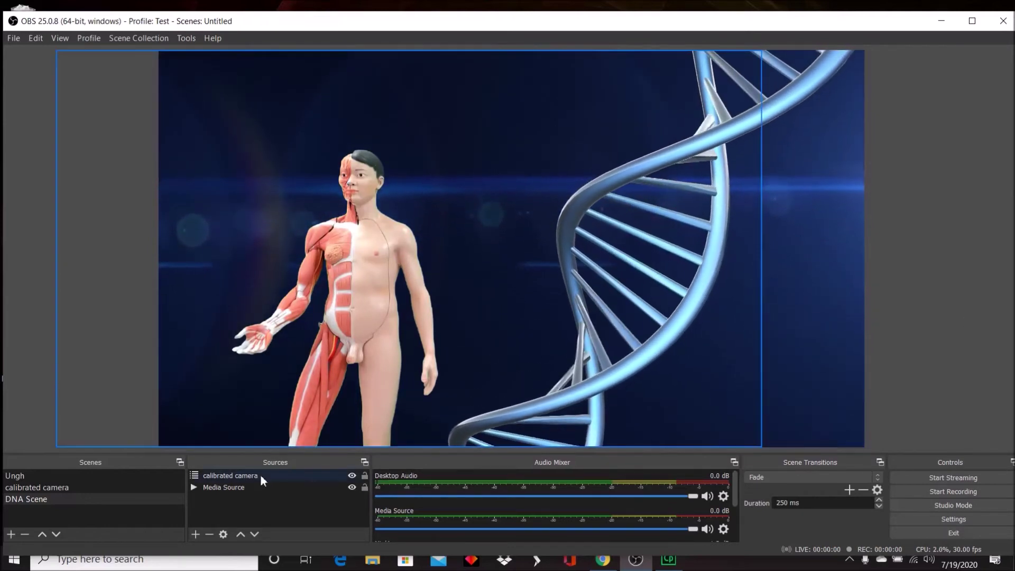
- Create a new scene named Lab Scene
{"action": "left_click", "coordinate": [10, 534]}
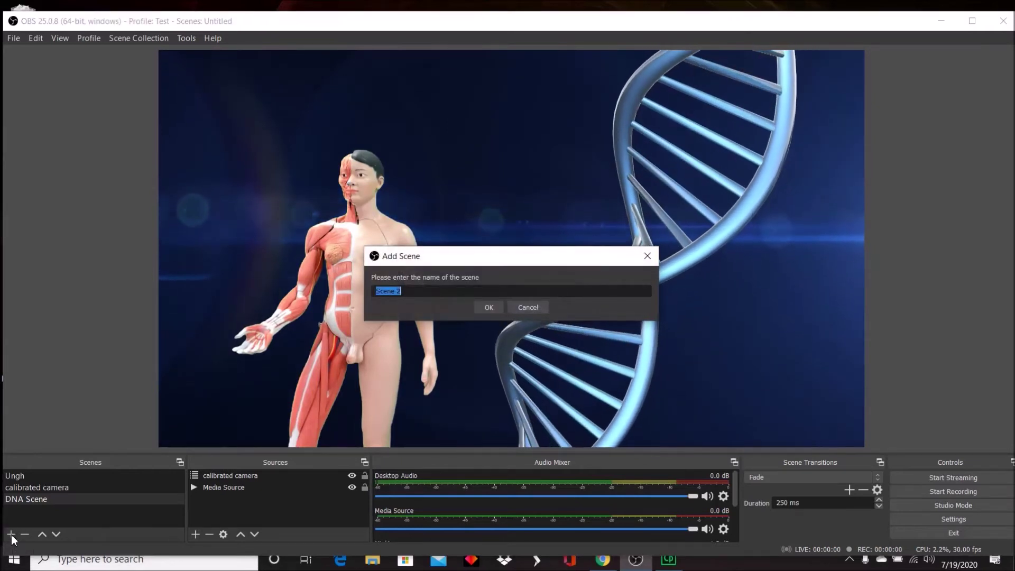
{"action": "type", "text": "Lab Scene"}
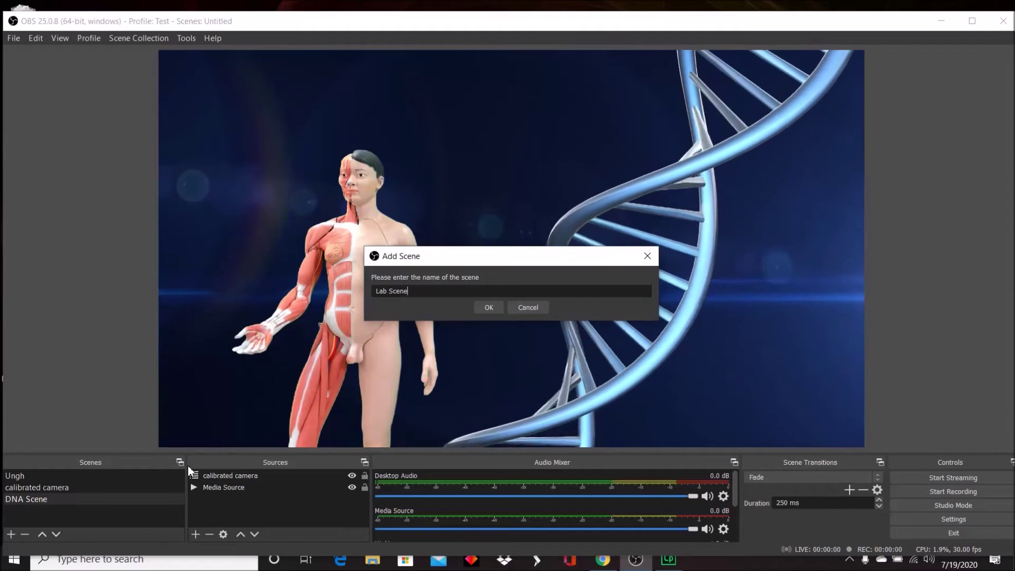
{"action": "key", "text": "Menu"}
{"action": "left_click", "coordinate": [488, 308]}
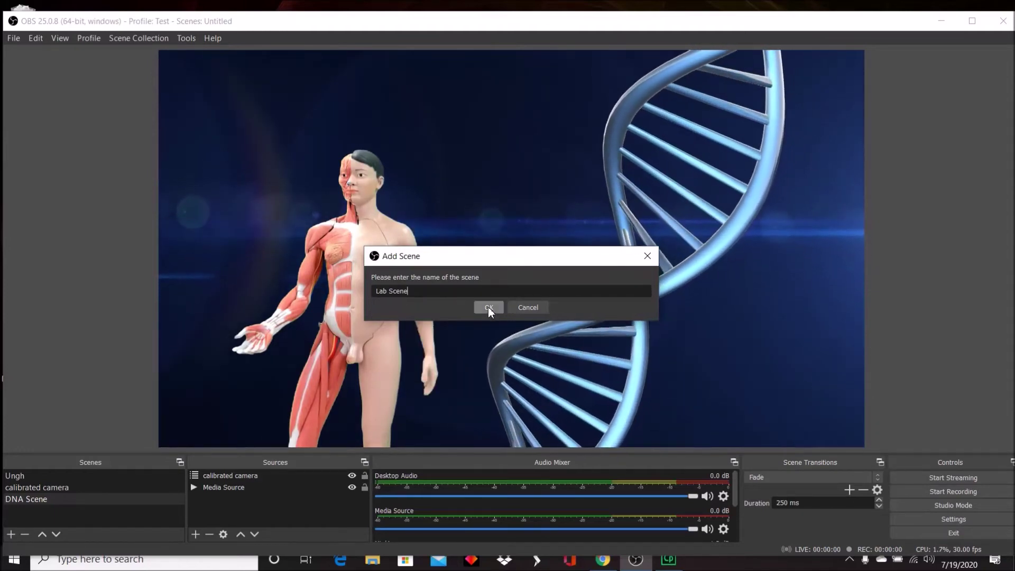
{"action": "left_click", "coordinate": [489, 309]}
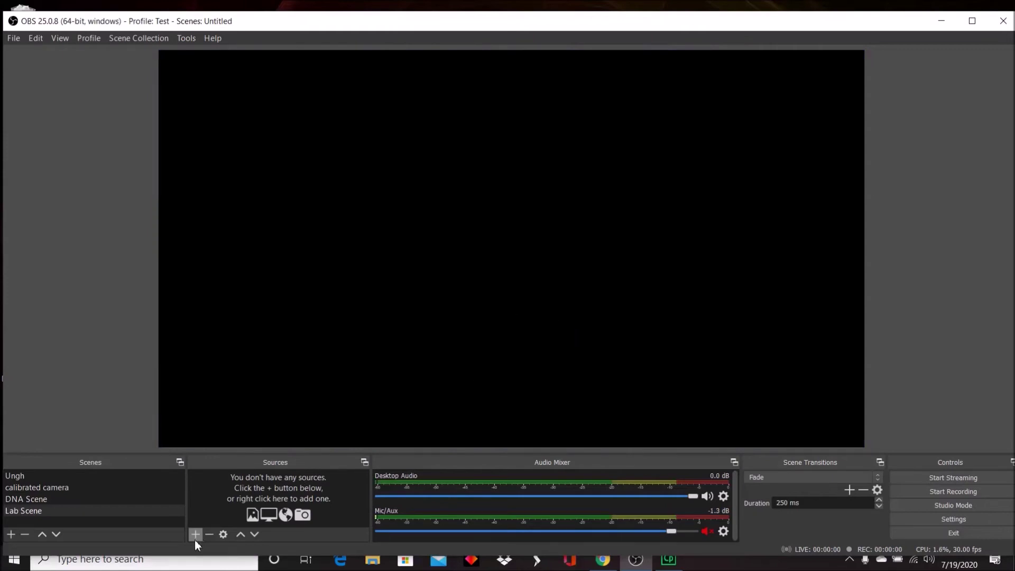
- Add the existing calibrated camera scene as a source in Lab Scene
{"action": "left_click", "coordinate": [196, 534]}
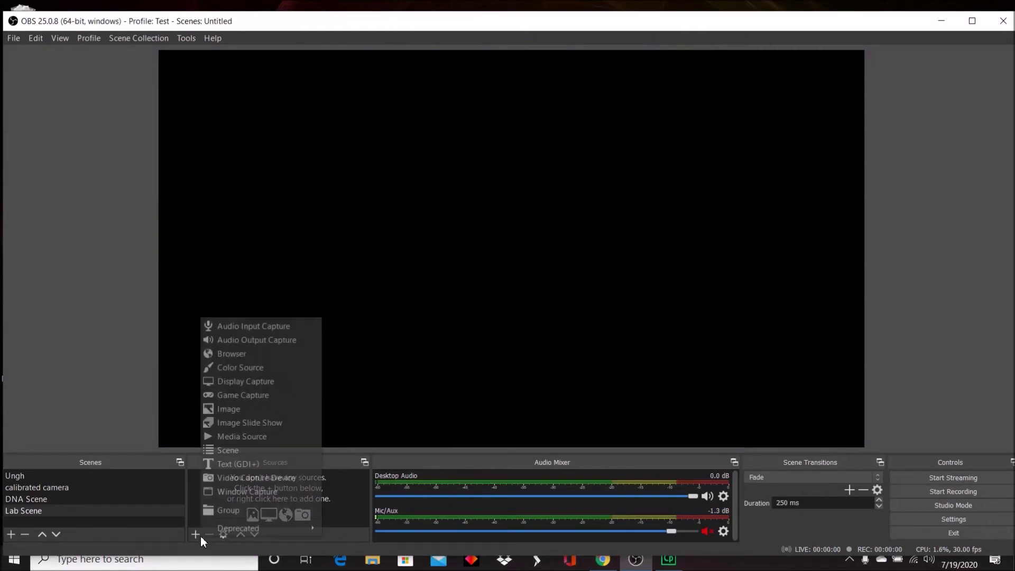
{"action": "left_click", "coordinate": [224, 449]}
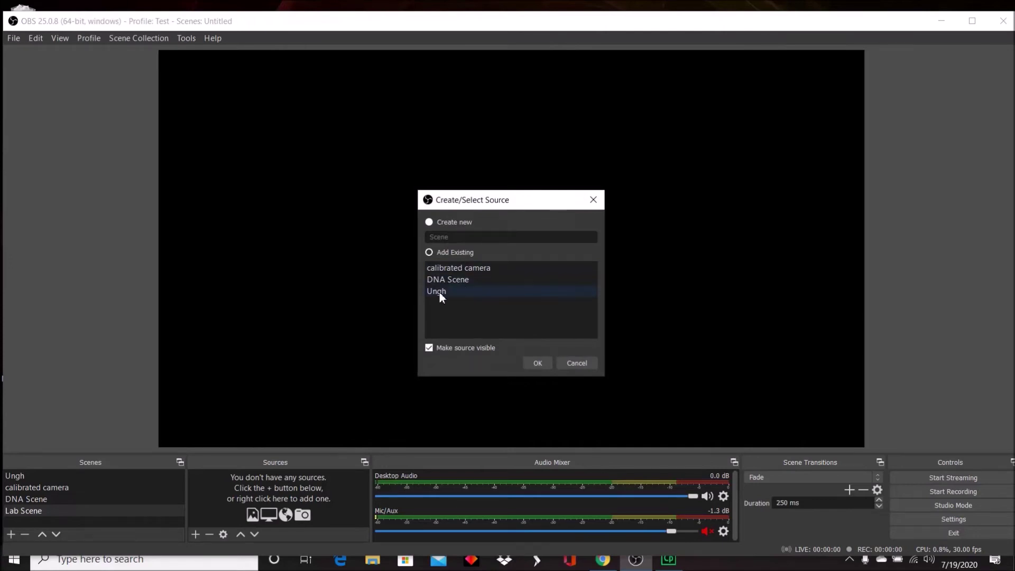
{"action": "left_click", "coordinate": [465, 264]}
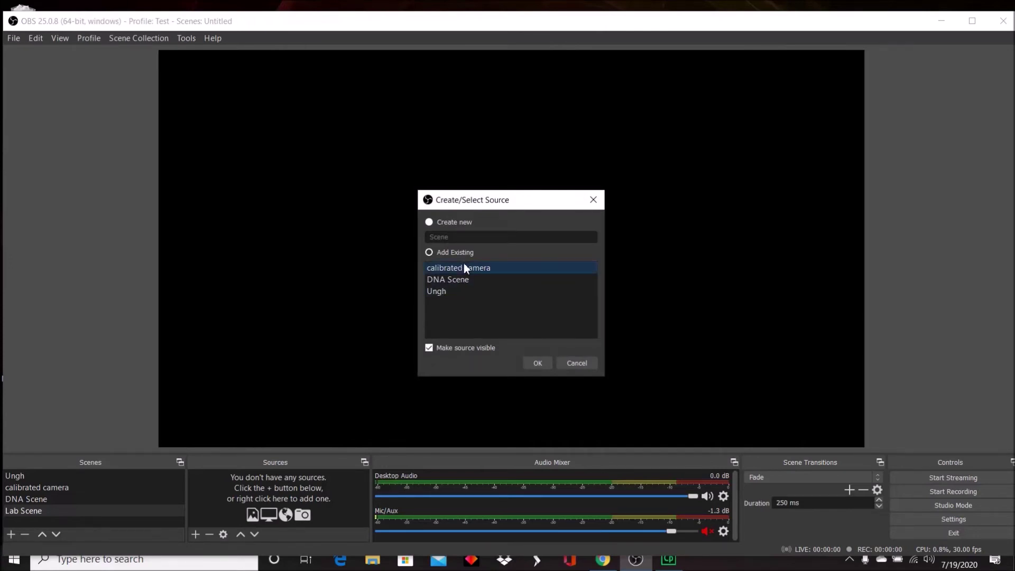
{"action": "left_click", "coordinate": [540, 363]}
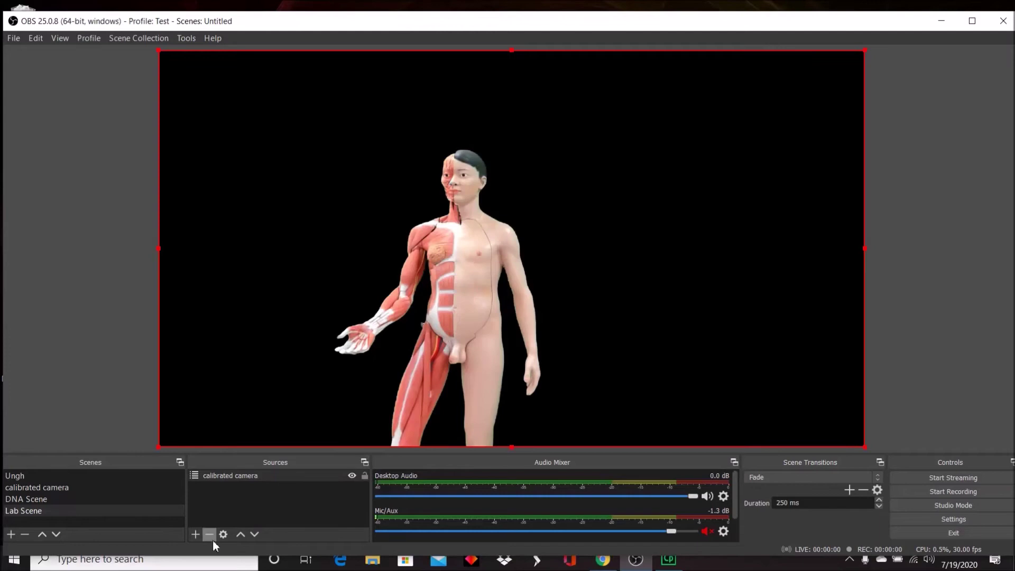
{"action": "left_click", "coordinate": [196, 535]}
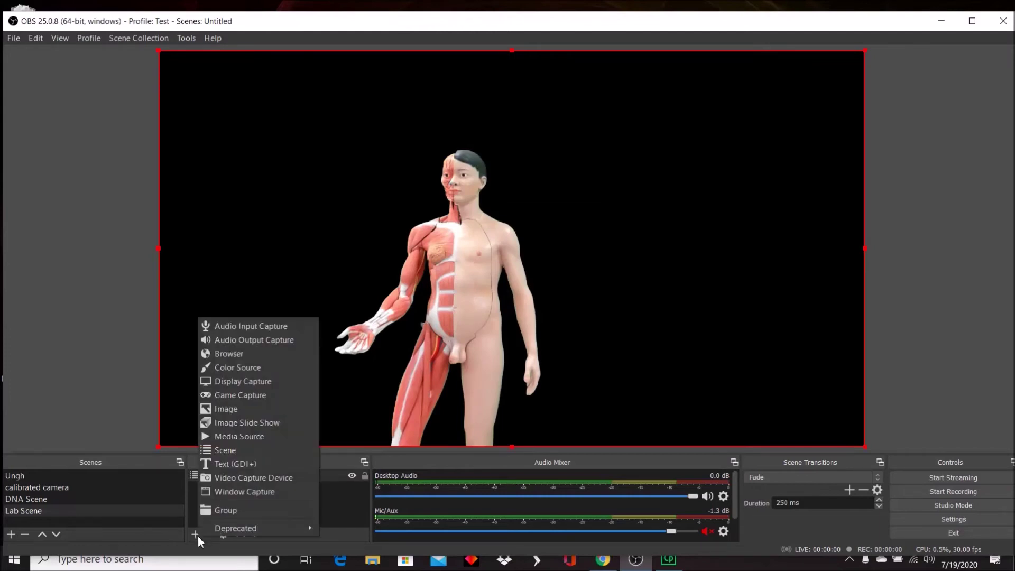
- Add an Image source using lab3 from Documents > Picture Backgrounds
{"action": "left_click", "coordinate": [251, 411]}
{"action": "left_click", "coordinate": [533, 365]}
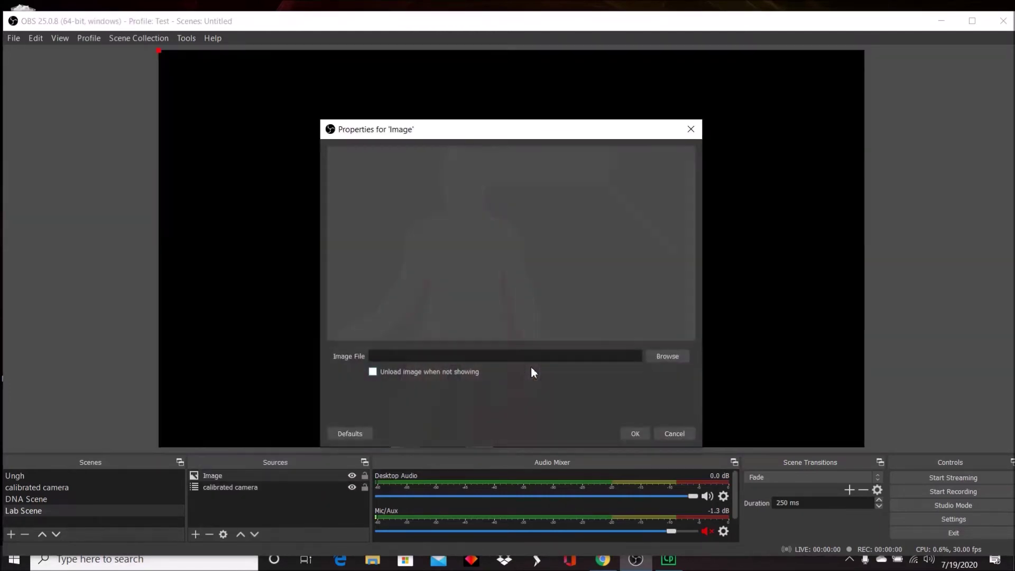
{"action": "left_click", "coordinate": [676, 361]}
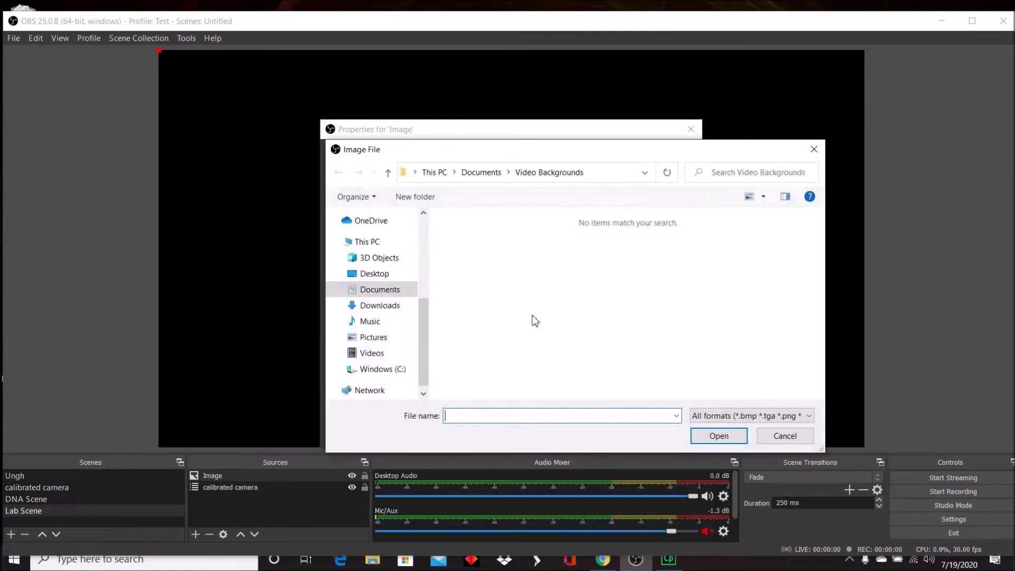
{"action": "left_click", "coordinate": [370, 289]}
{"action": "double_click", "coordinate": [492, 321]}
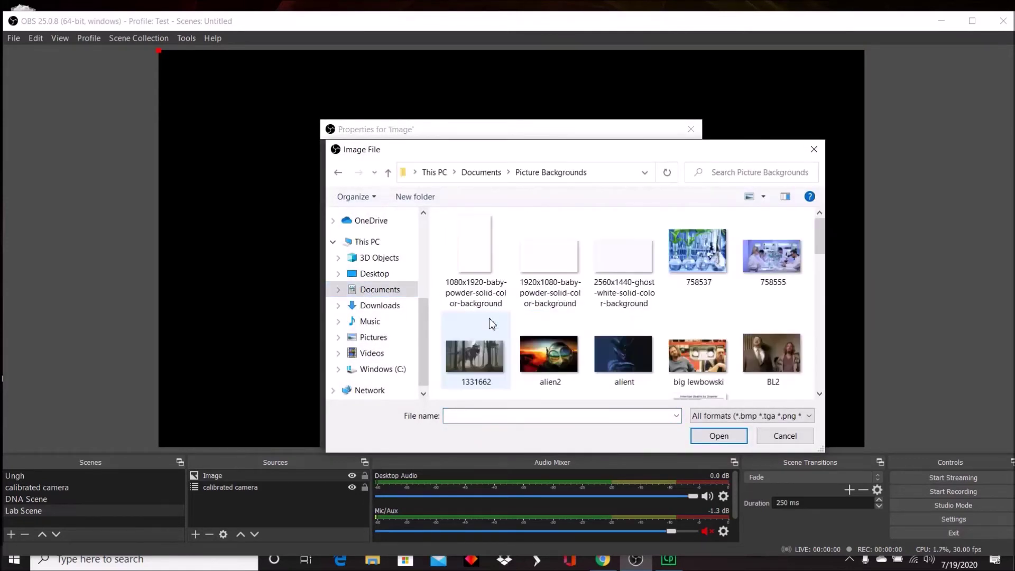
{"action": "left_click_drag", "start_coordinate": [820, 244], "coordinate": [835, 300]}
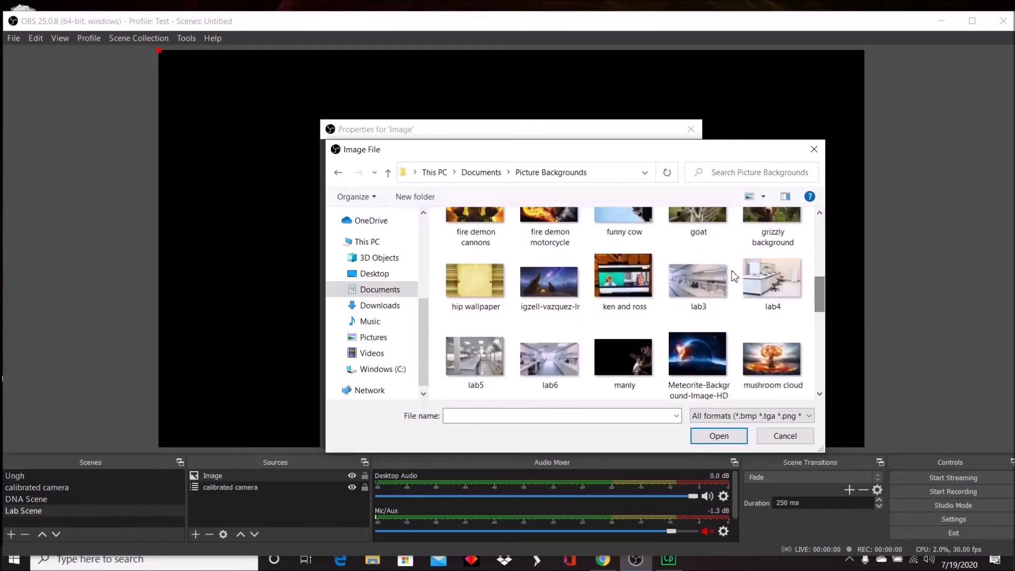
{"action": "double_click", "coordinate": [704, 275]}
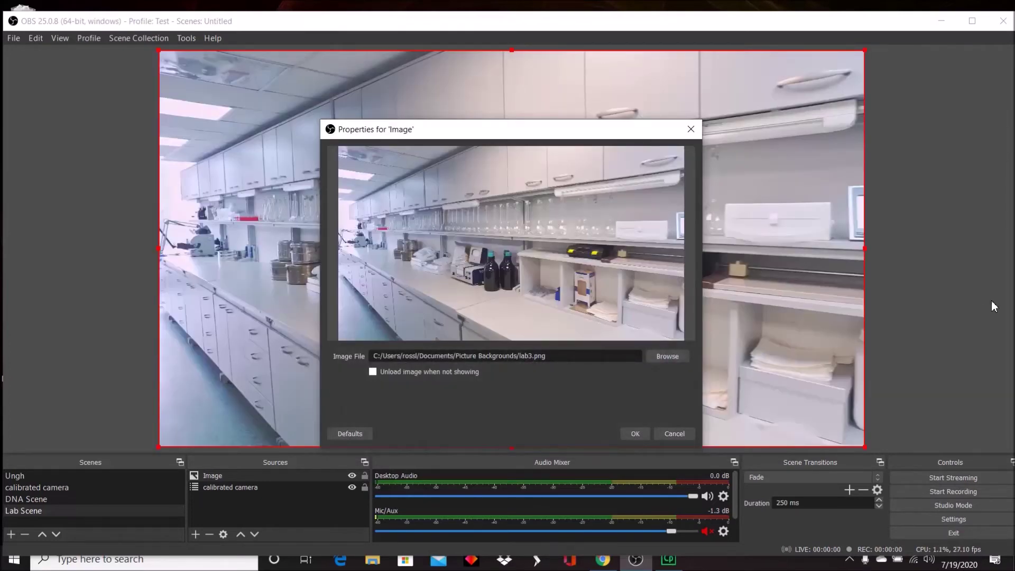
{"action": "left_click", "coordinate": [636, 434]}
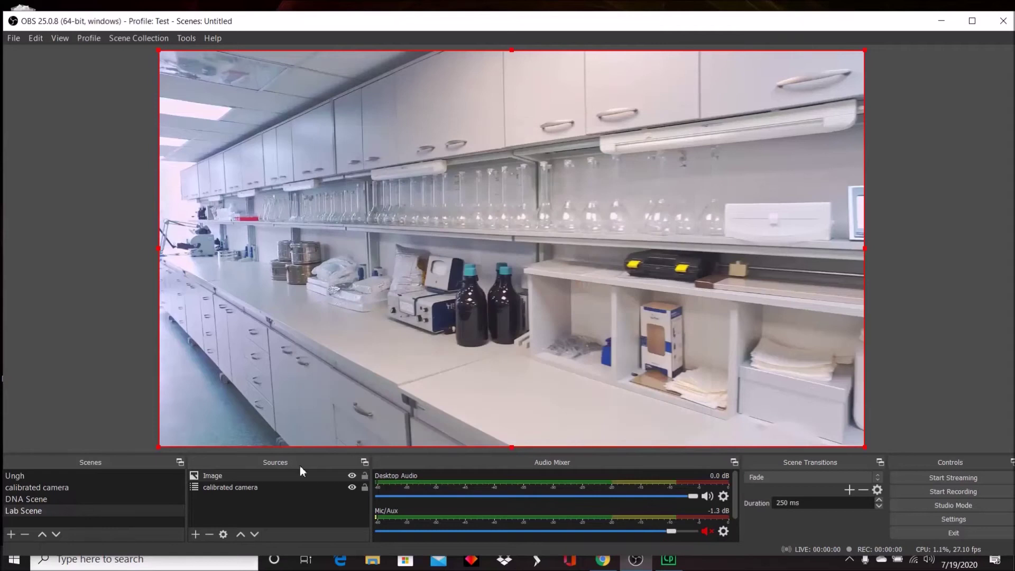
- Move the calibrated camera source above the lab Image in the Sources list
{"action": "left_click", "coordinate": [246, 488]}
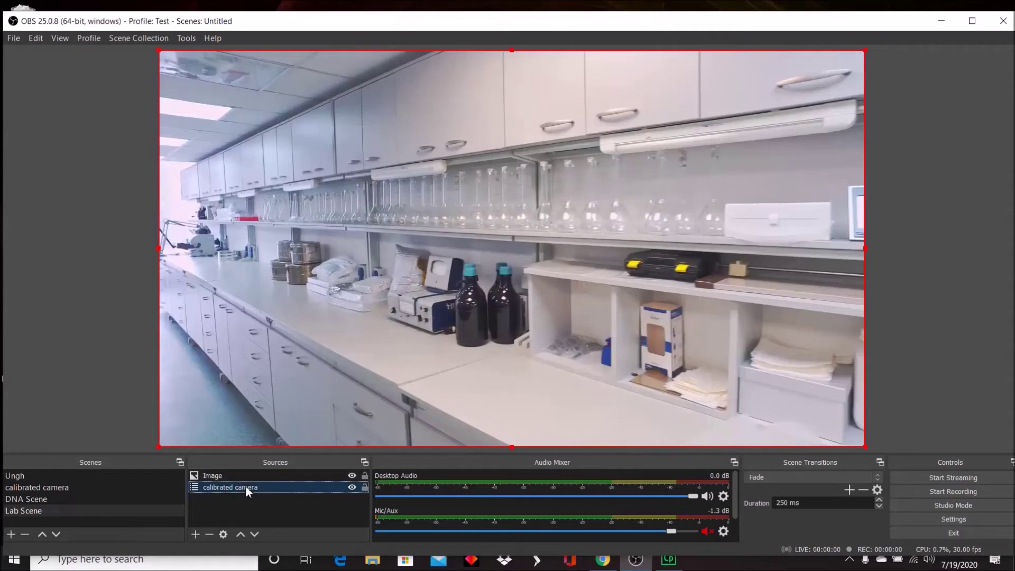
{"action": "left_click_drag", "start_coordinate": [245, 485], "coordinate": [246, 474]}
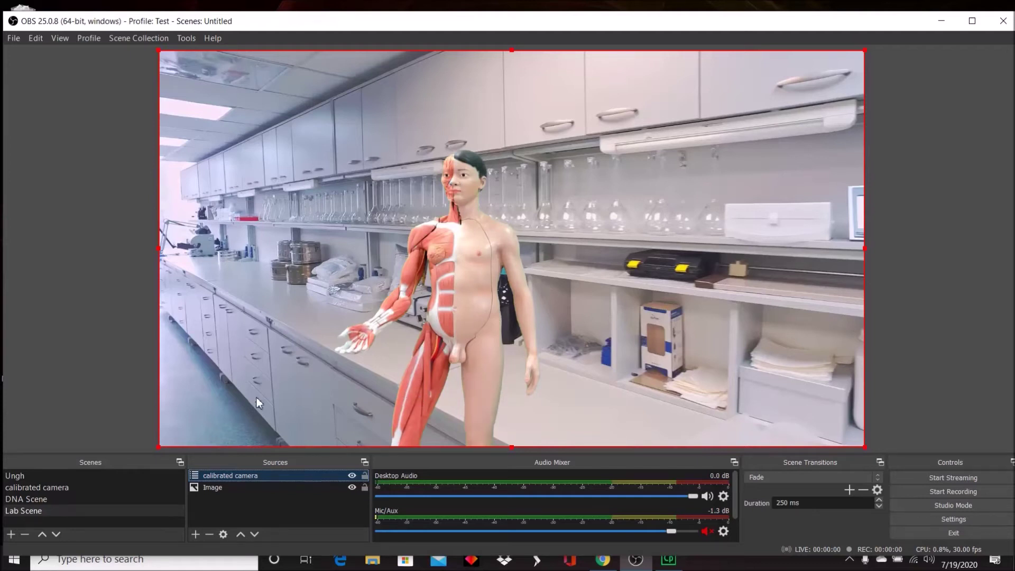
{"action": "left_click", "coordinate": [15, 537]}
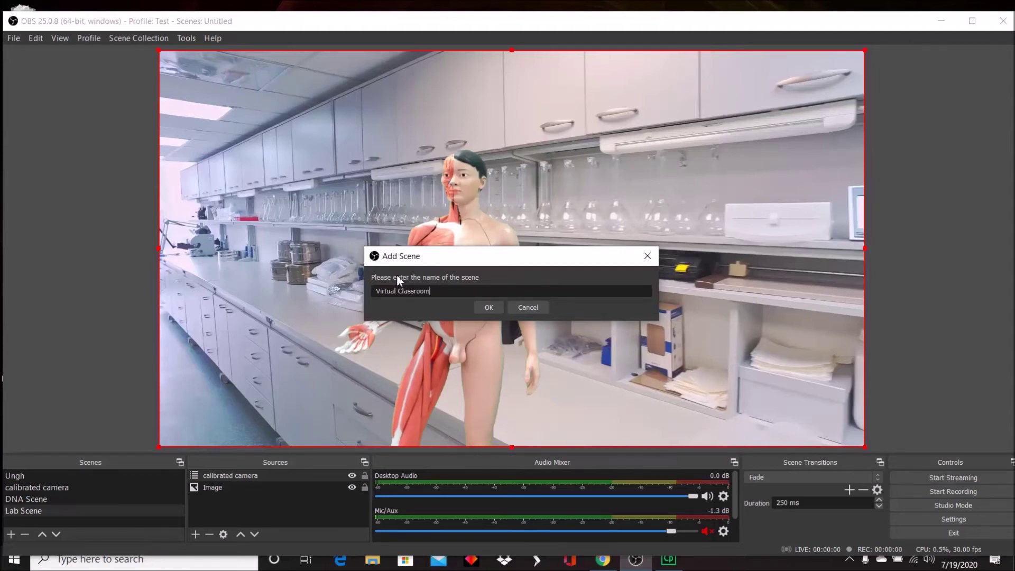
- Confirm the name Virtual Classroom and add the existing calibrated camera scene to it
{"action": "key", "text": "Return"}
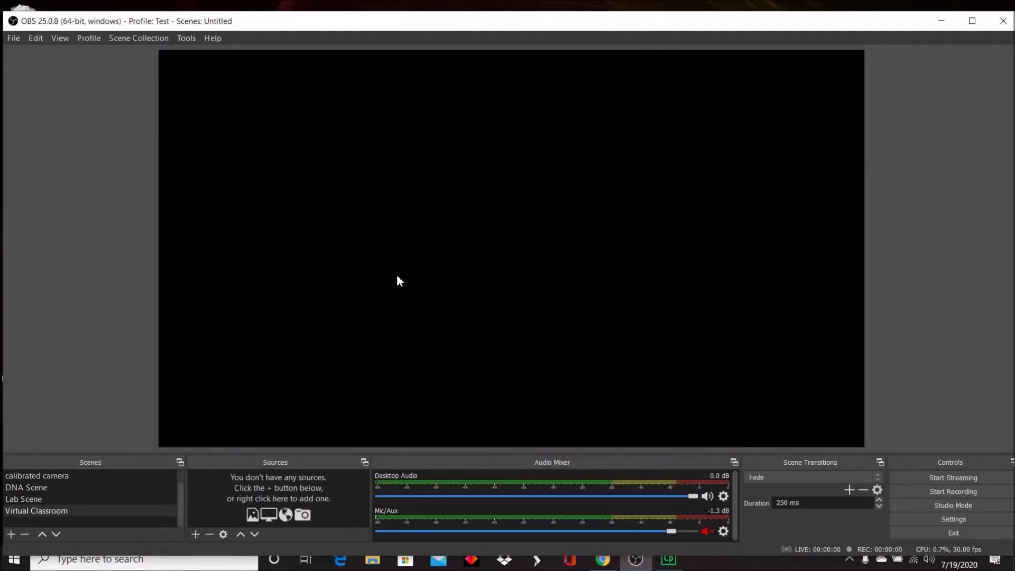
{"action": "left_click", "coordinate": [195, 535]}
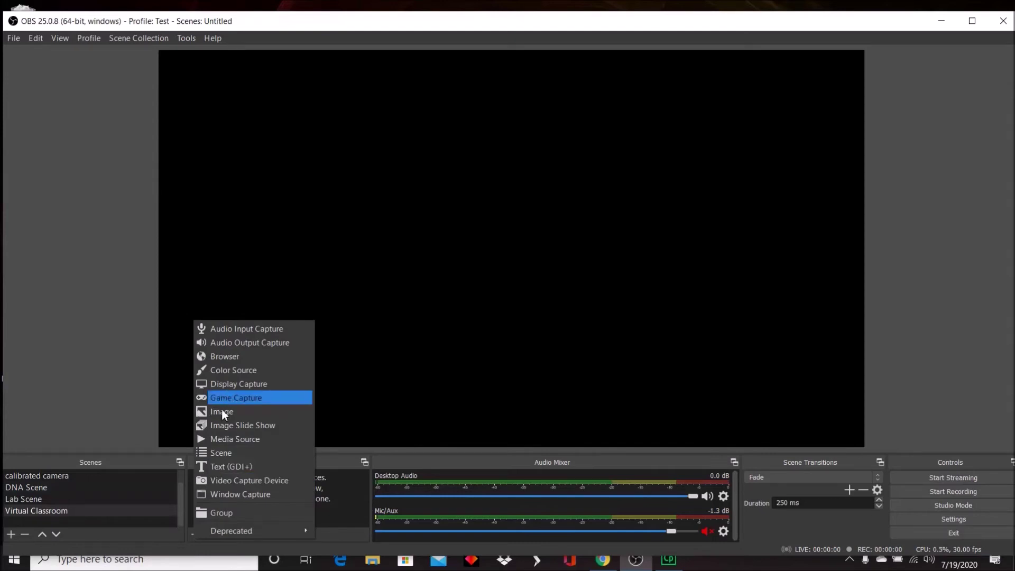
{"action": "left_click", "coordinate": [228, 454]}
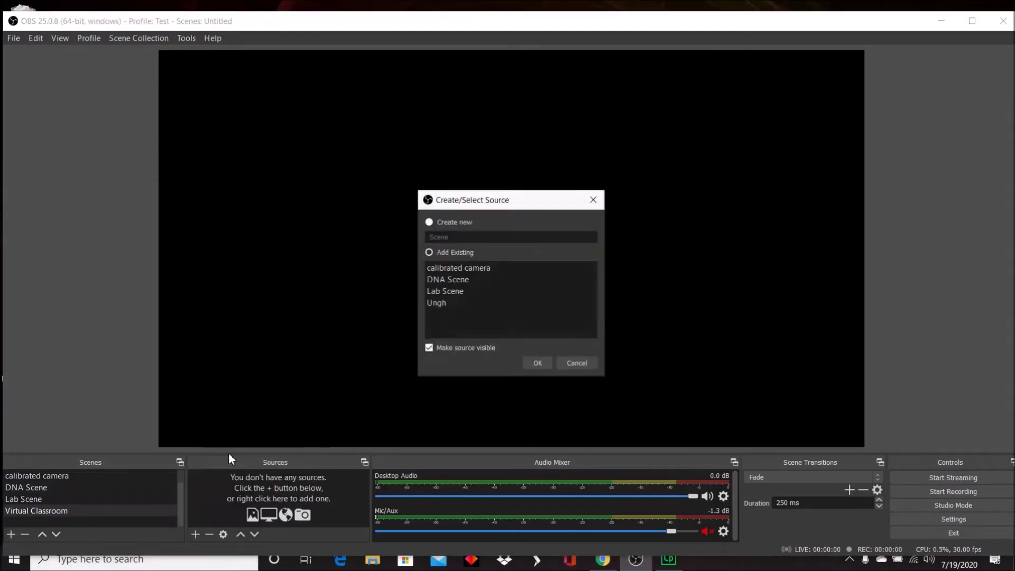
{"action": "left_click", "coordinate": [460, 271]}
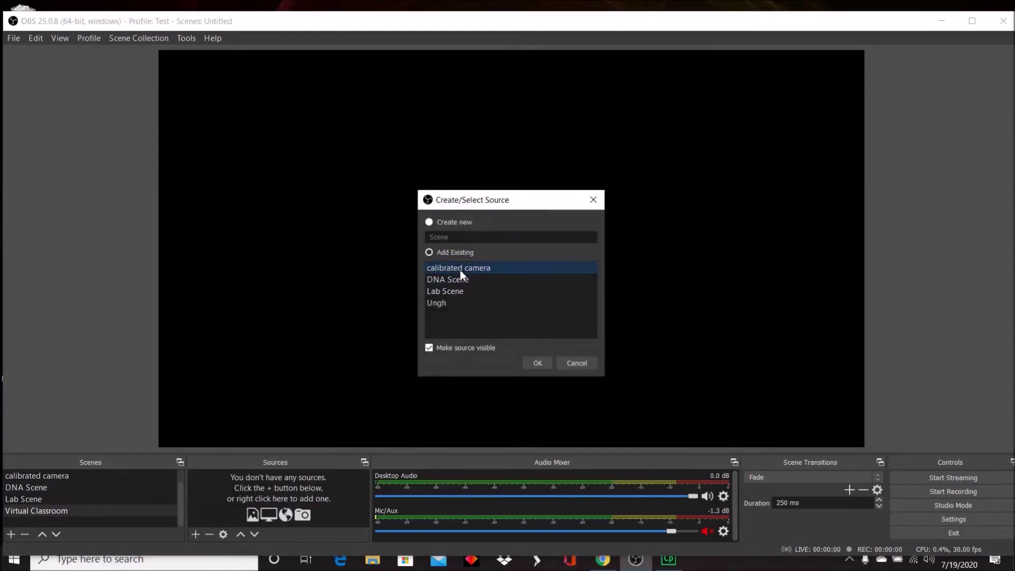
{"action": "left_click", "coordinate": [547, 369]}
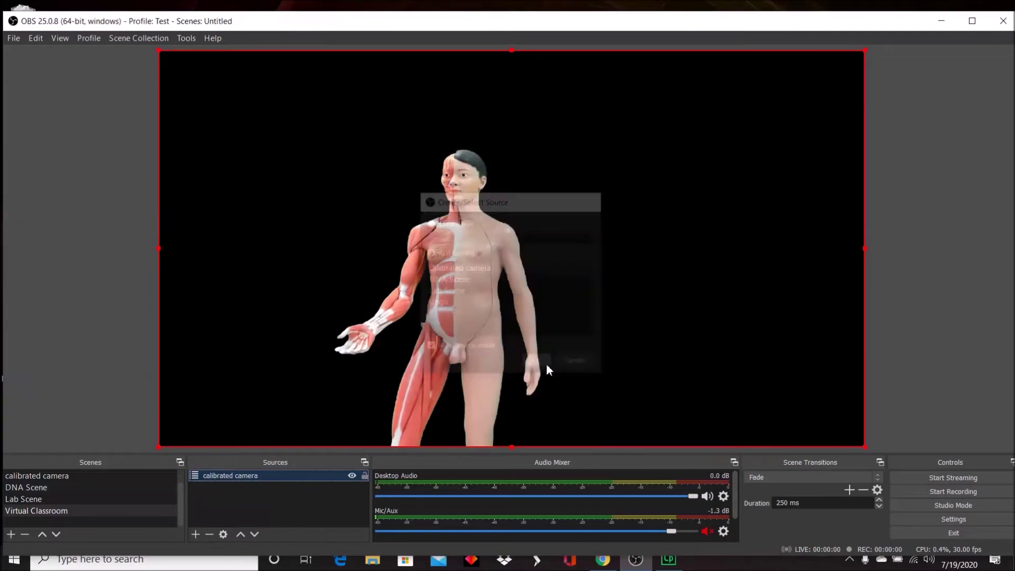
{"action": "left_click", "coordinate": [194, 534]}
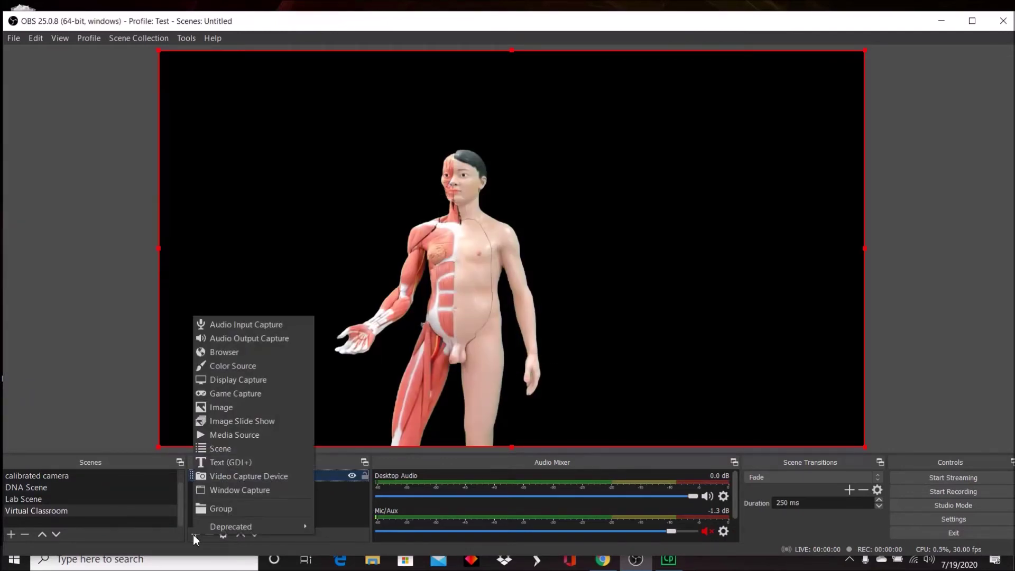
- Add virtual classroom.jpg as Image 2 and stretch it to fill the canvas
{"action": "left_click", "coordinate": [228, 408]}
{"action": "left_click", "coordinate": [547, 367]}
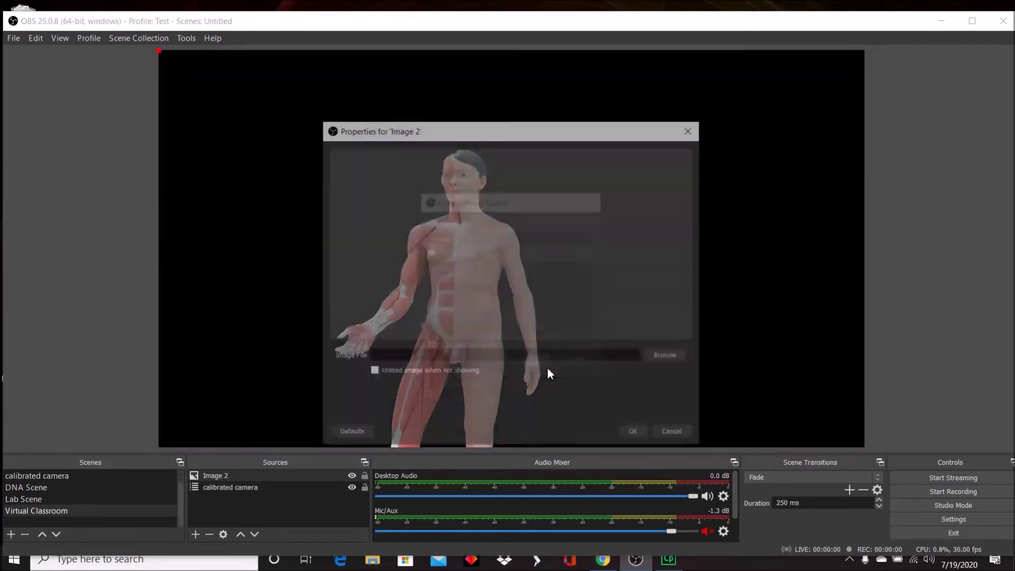
{"action": "left_click", "coordinate": [670, 357]}
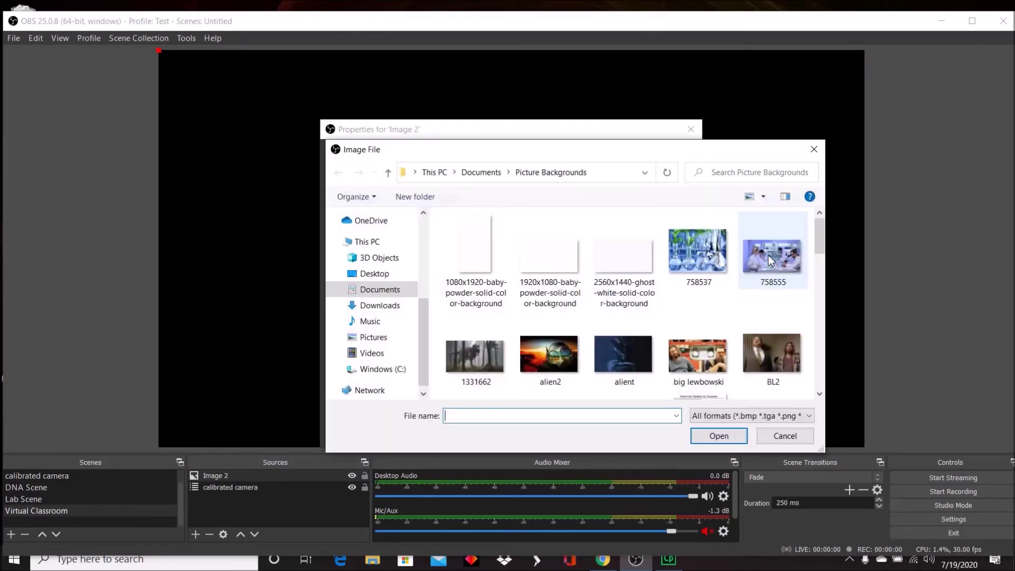
{"action": "left_click_drag", "start_coordinate": [820, 235], "coordinate": [827, 353]}
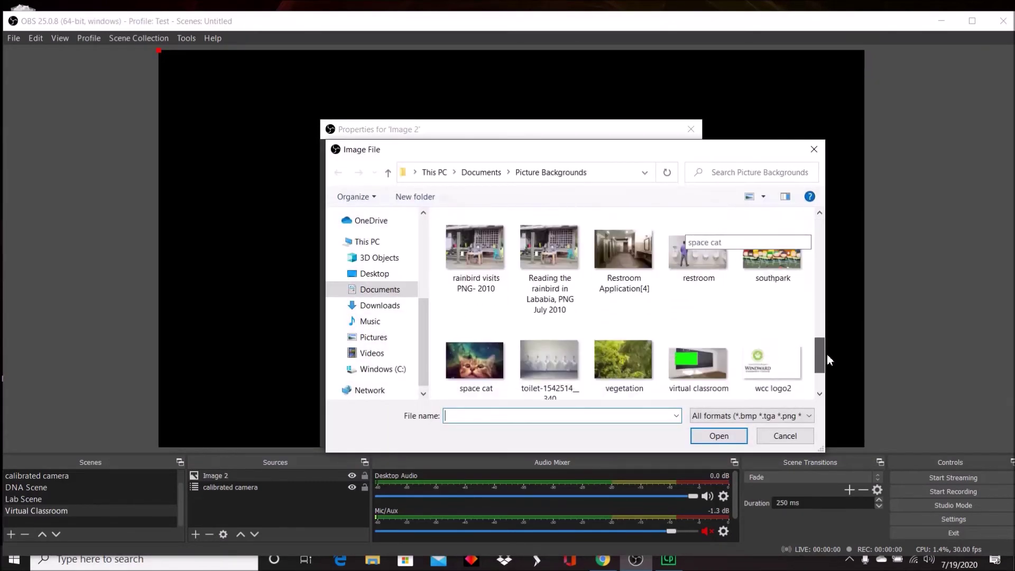
{"action": "double_click", "coordinate": [722, 367]}
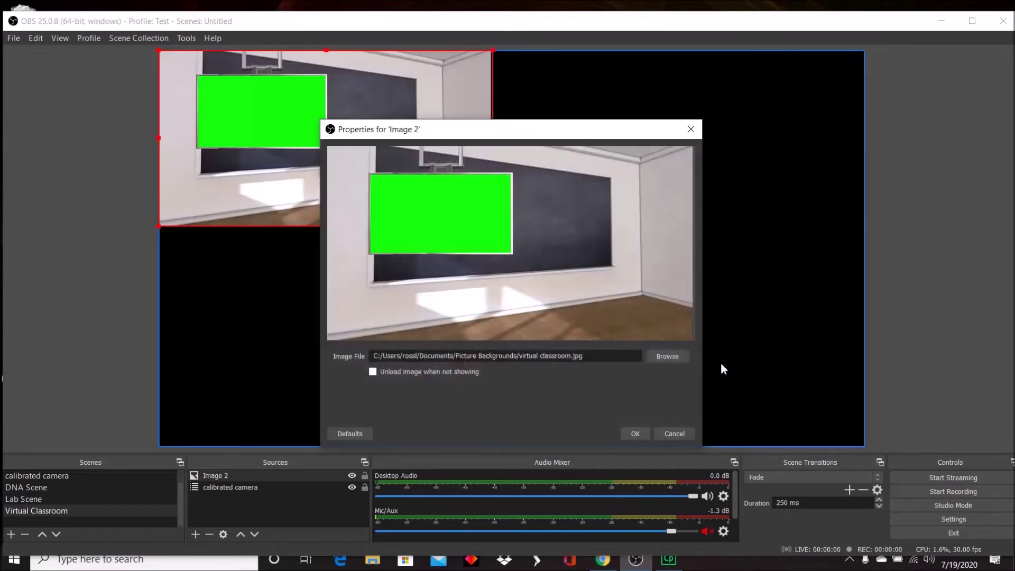
{"action": "left_click", "coordinate": [635, 433]}
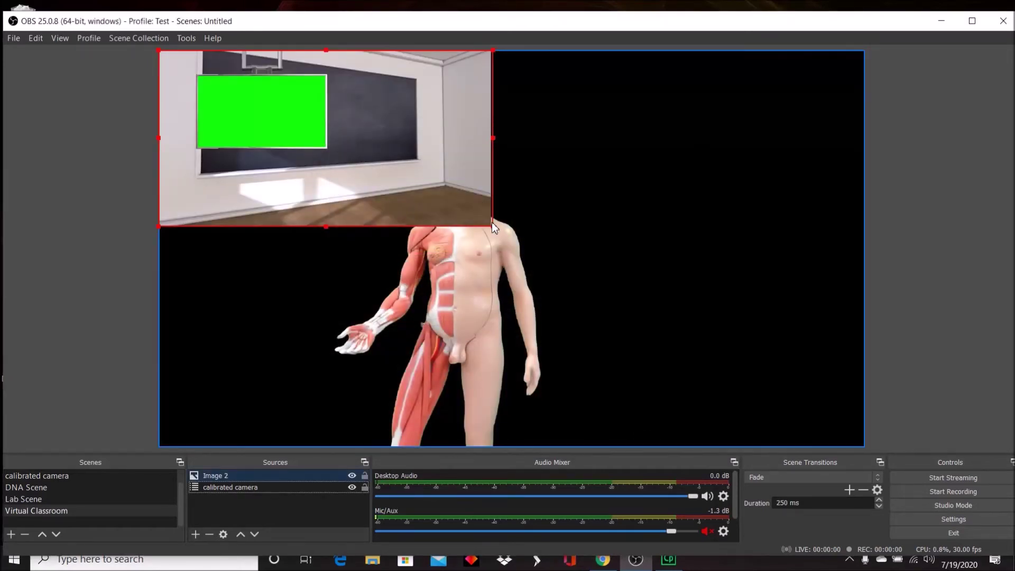
{"action": "left_click_drag", "start_coordinate": [491, 224], "coordinate": [778, 449]}
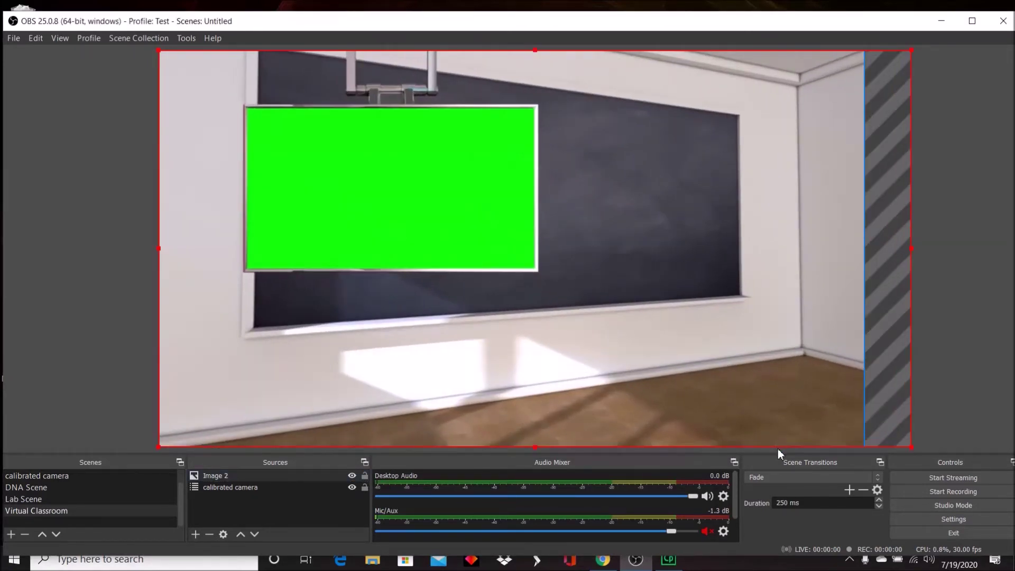
- Create a new Image Slide Show source
{"action": "left_click", "coordinate": [194, 535]}
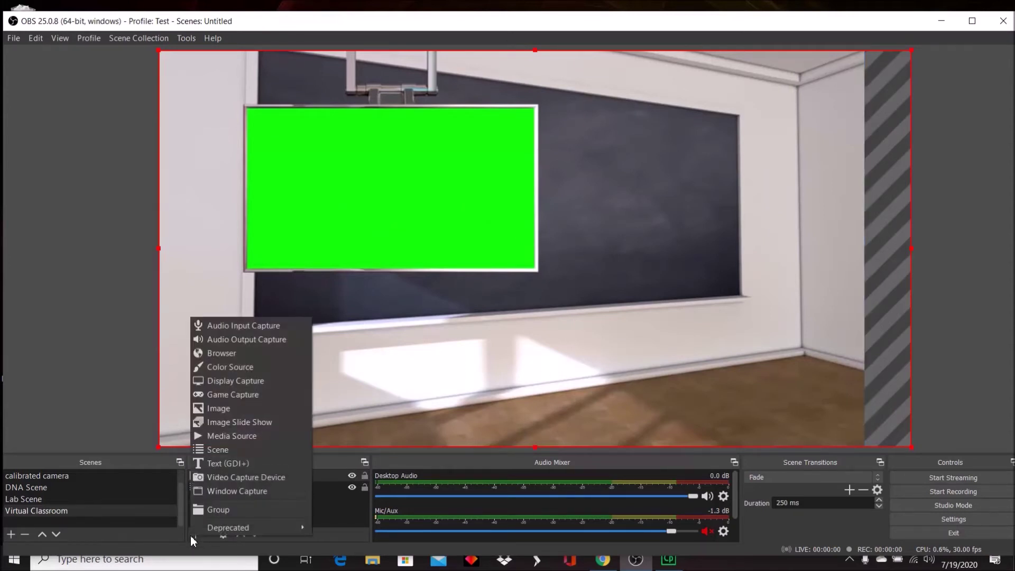
{"action": "left_click", "coordinate": [228, 426]}
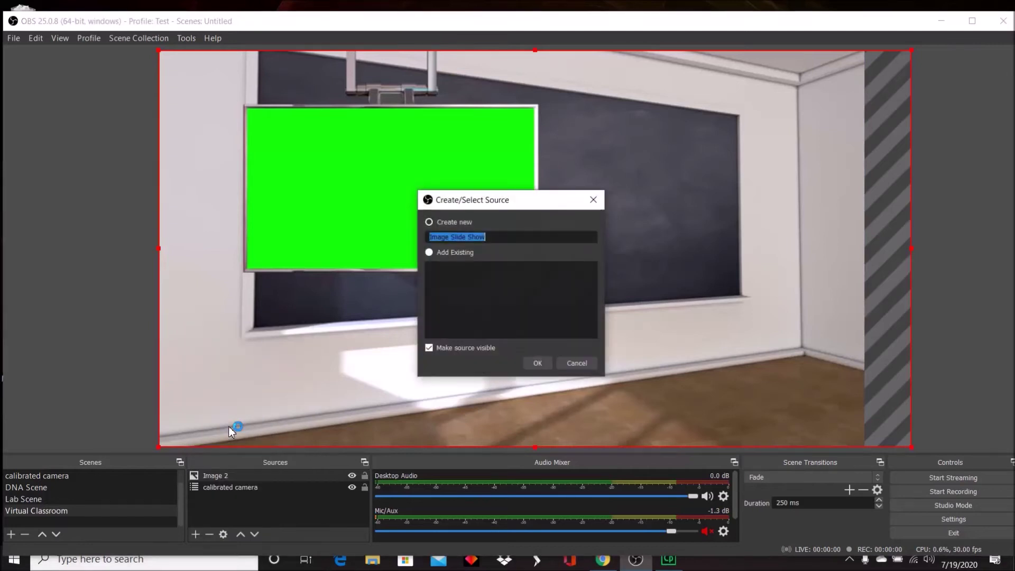
{"action": "left_click", "coordinate": [537, 364]}
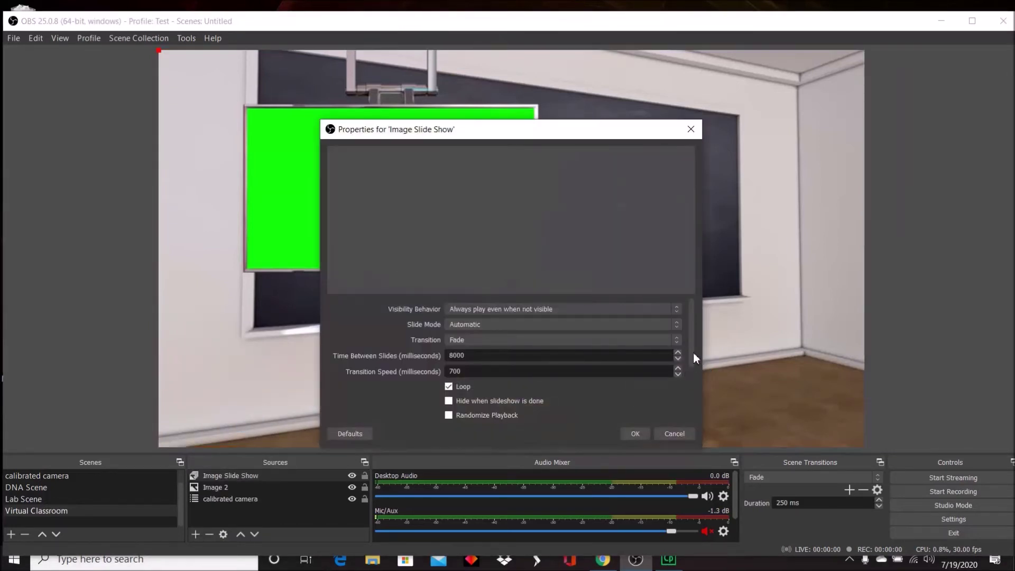
- Load Slide1 through Slide20 from the Reproductive System Lab Models folder into the slide show
{"action": "left_click_drag", "start_coordinate": [693, 350], "coordinate": [700, 419]}
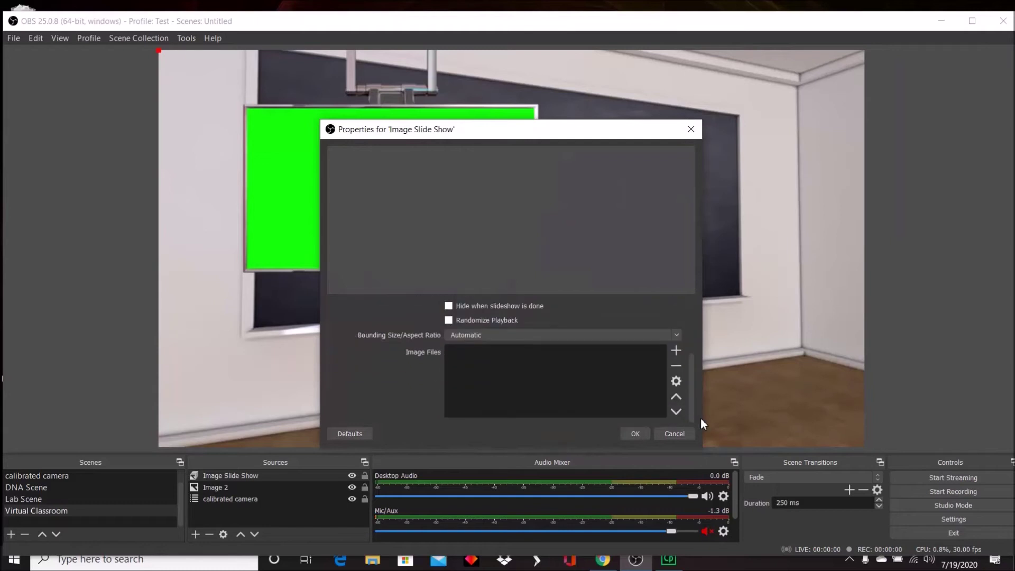
{"action": "left_click", "coordinate": [676, 351]}
{"action": "left_click", "coordinate": [697, 354]}
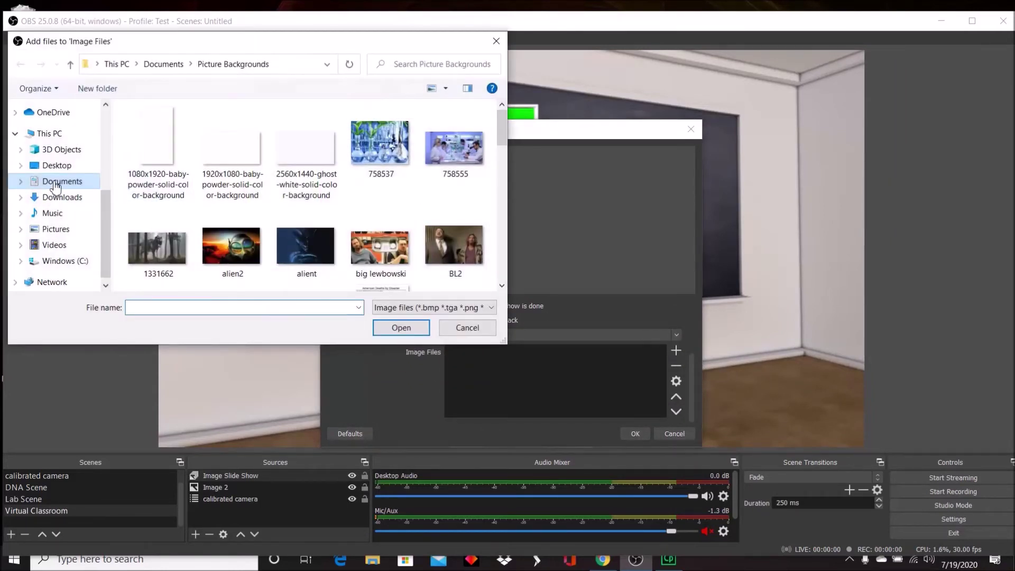
{"action": "left_click", "coordinate": [57, 182]}
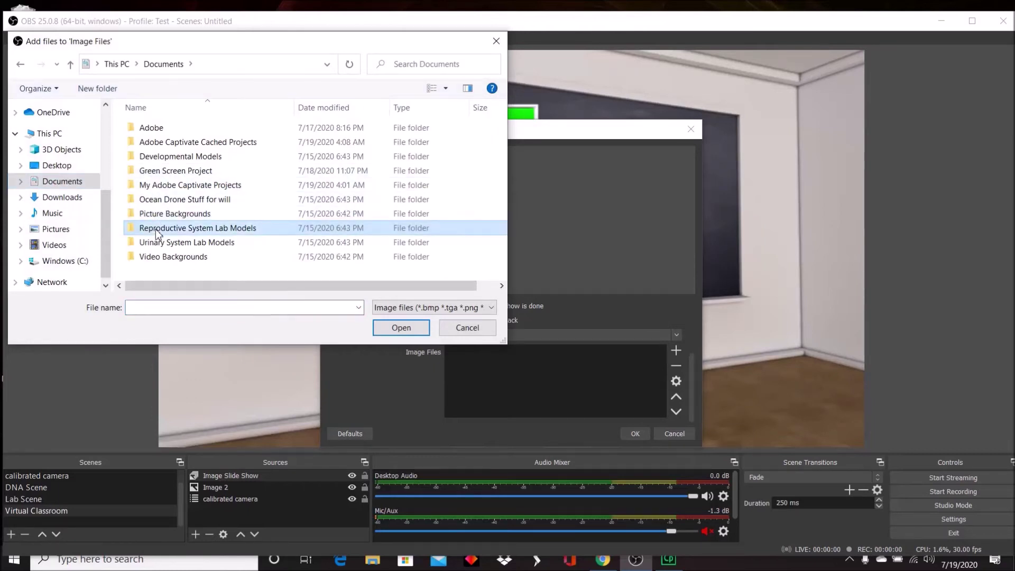
{"action": "left_click", "coordinate": [400, 333]}
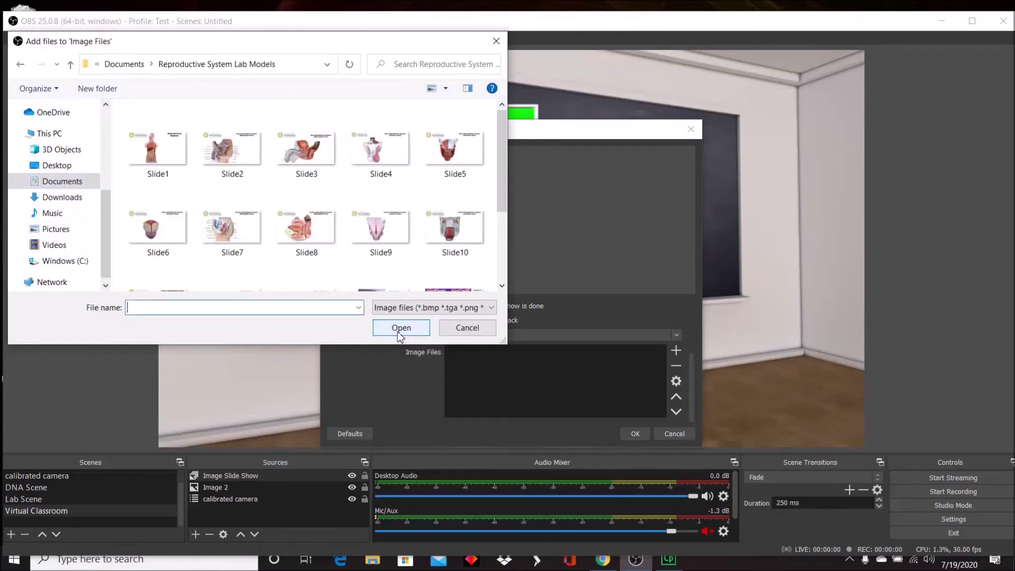
{"action": "left_click", "coordinate": [157, 151]}
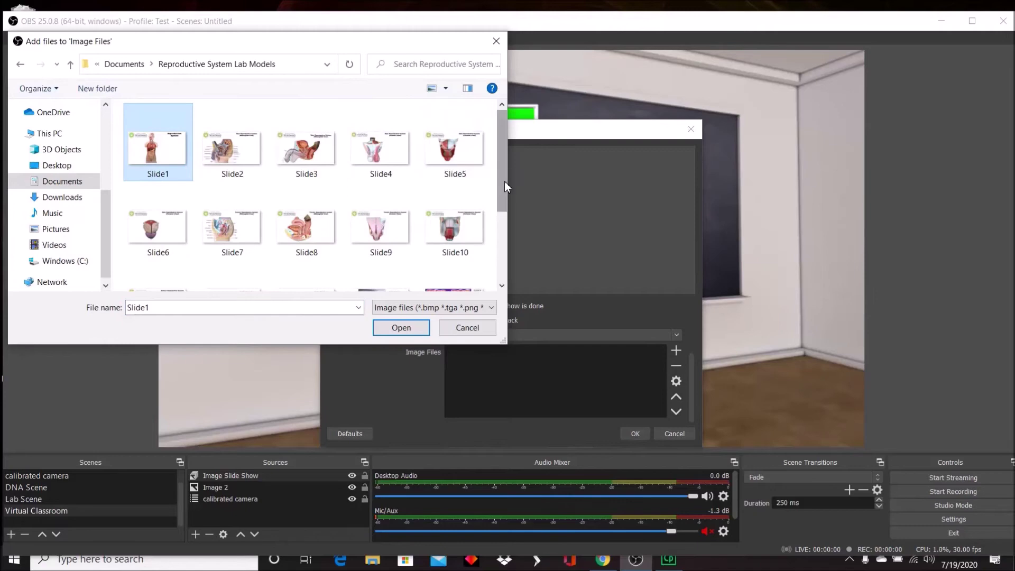
{"action": "scroll", "coordinate": [505, 182], "scroll_direction": "down", "scroll_amount": 3}
{"action": "left_click", "coordinate": [462, 264], "text": "shift"}
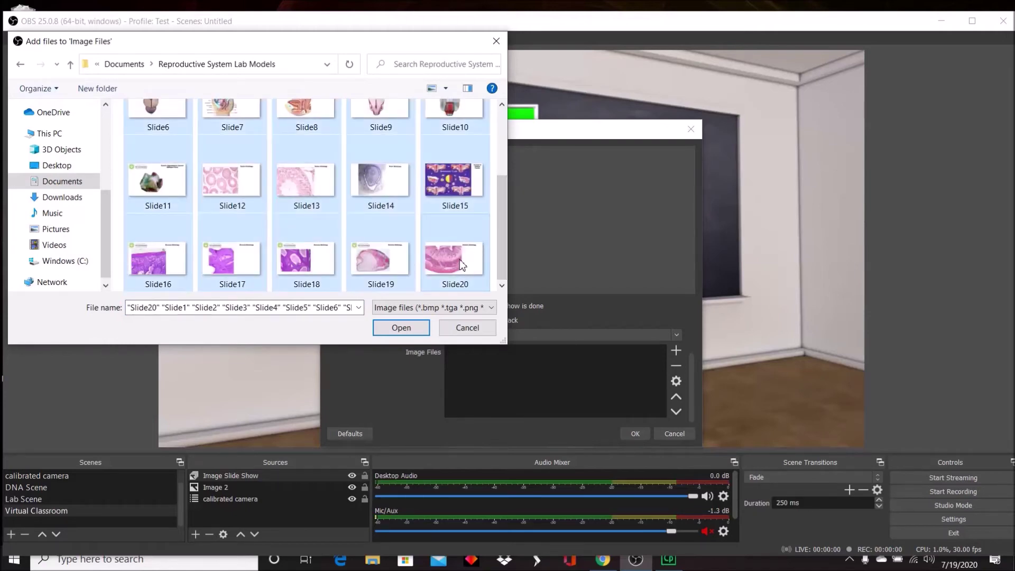
{"action": "left_click", "coordinate": [400, 328]}
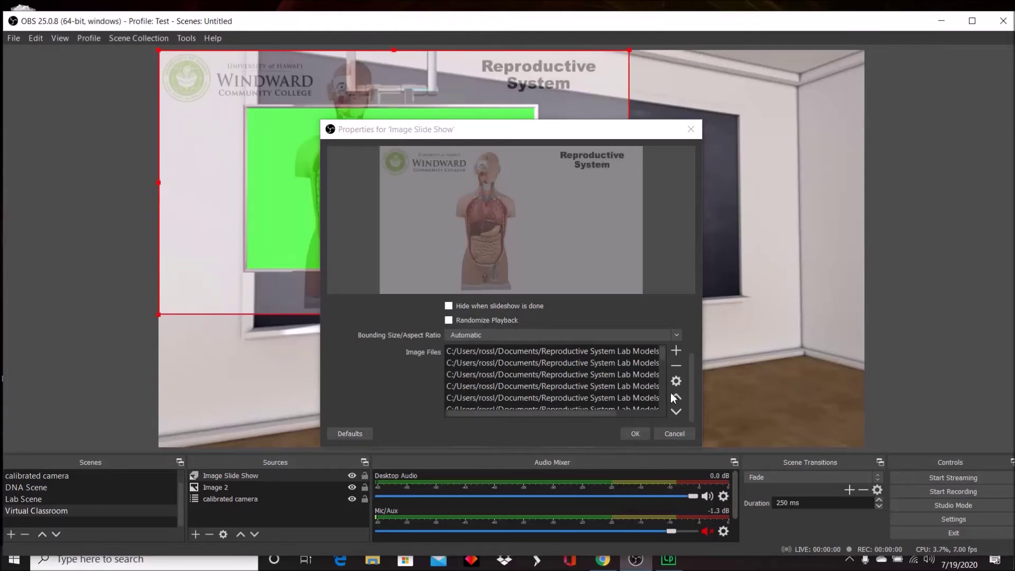
- Set the slide show's Slide Mode to Manual and confirm
{"action": "left_click_drag", "start_coordinate": [693, 404], "coordinate": [694, 344]}
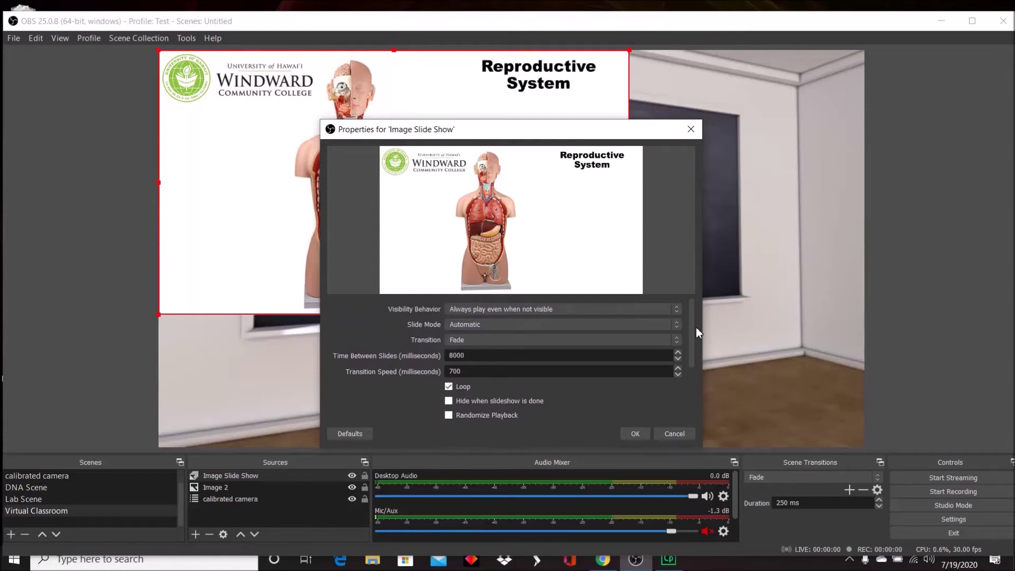
{"action": "left_click", "coordinate": [554, 324]}
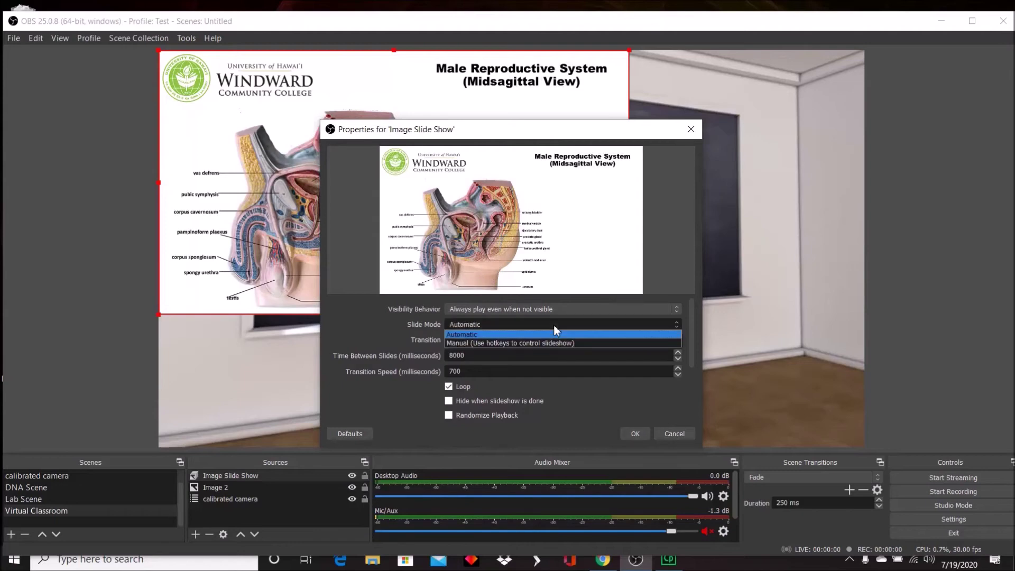
{"action": "left_click", "coordinate": [542, 343]}
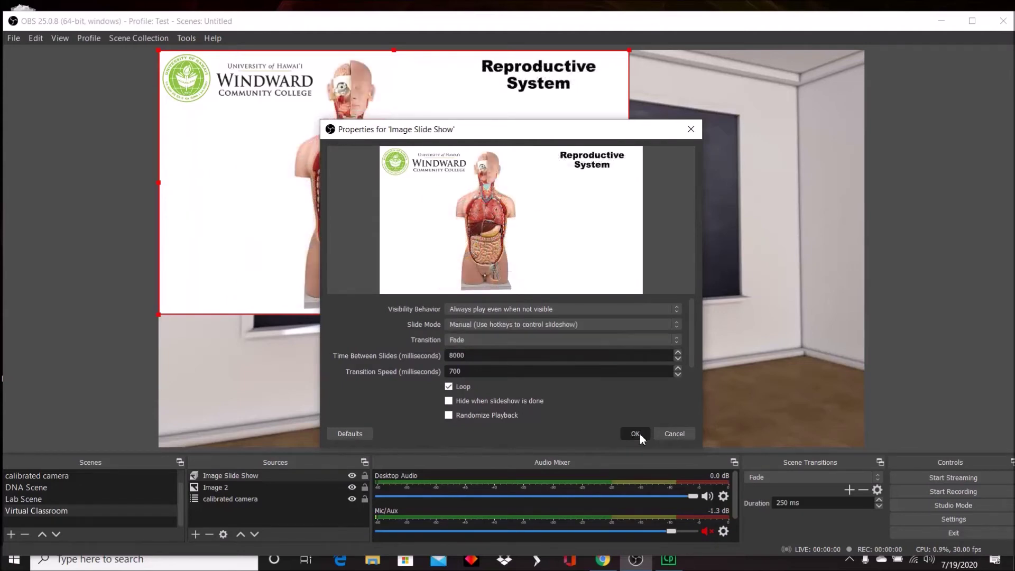
{"action": "left_click", "coordinate": [640, 433]}
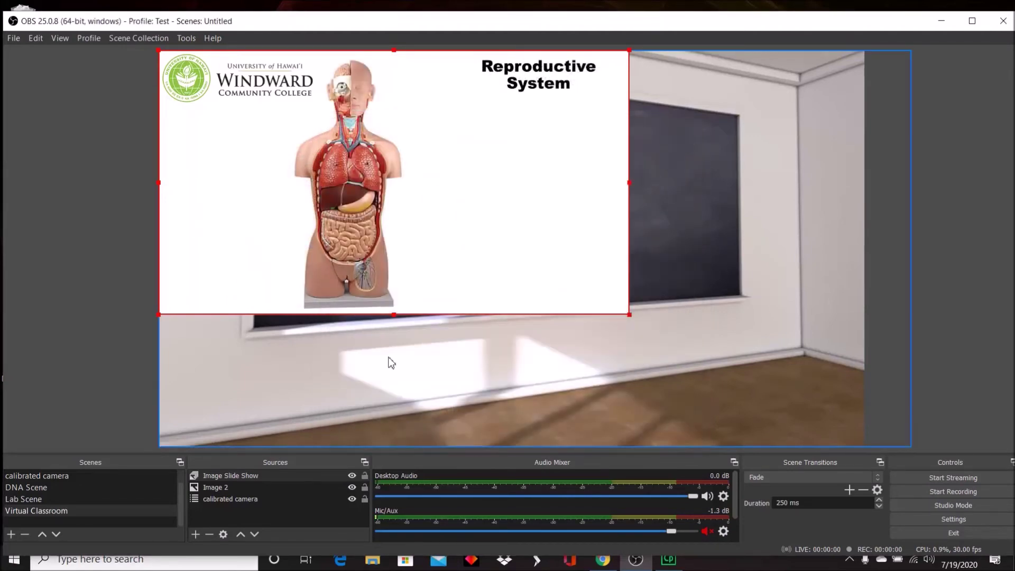
- Move and shrink the slide show to fit the classroom blackboard
{"action": "left_click_drag", "start_coordinate": [302, 256], "coordinate": [390, 312]}
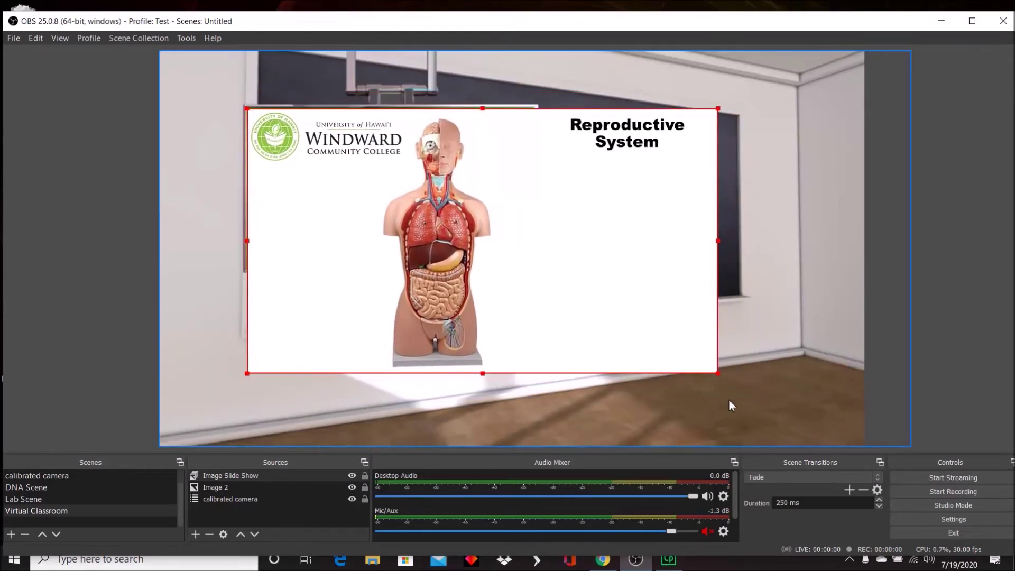
{"action": "left_click_drag", "start_coordinate": [717, 372], "coordinate": [360, 271]}
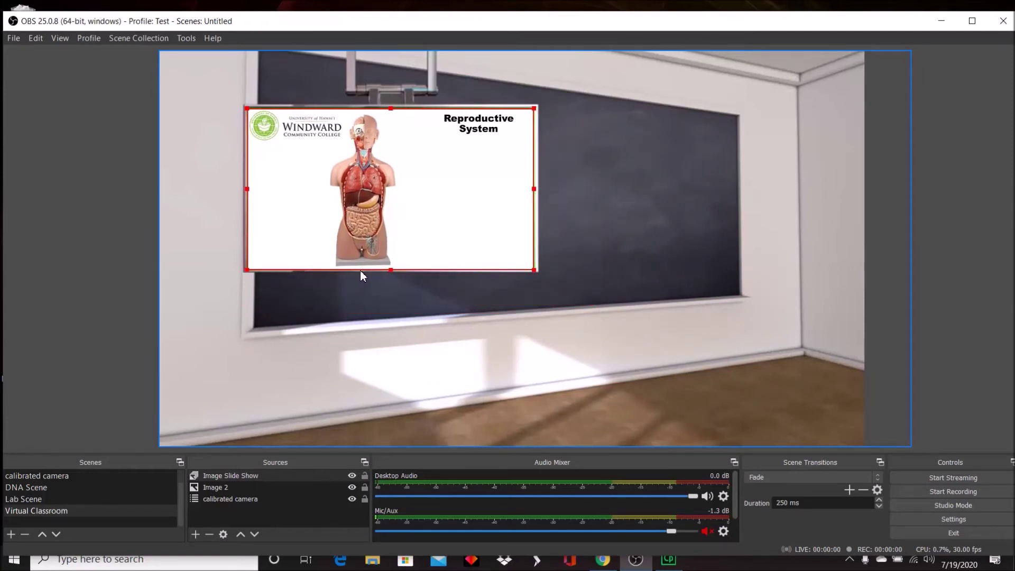
{"action": "left_click", "coordinate": [388, 366]}
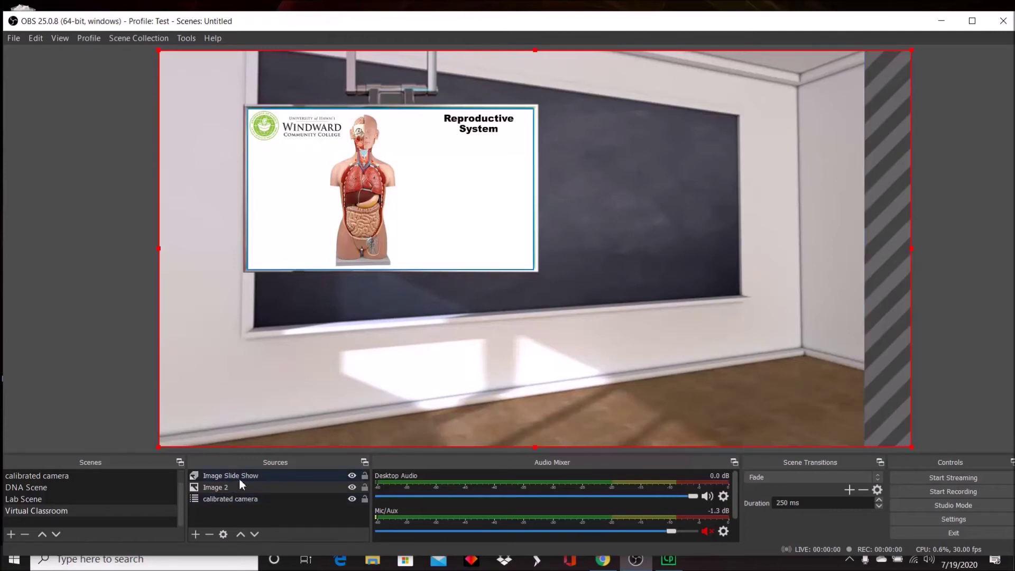
- Move the calibrated camera source above the slide show in Sources
{"action": "left_click", "coordinate": [235, 500]}
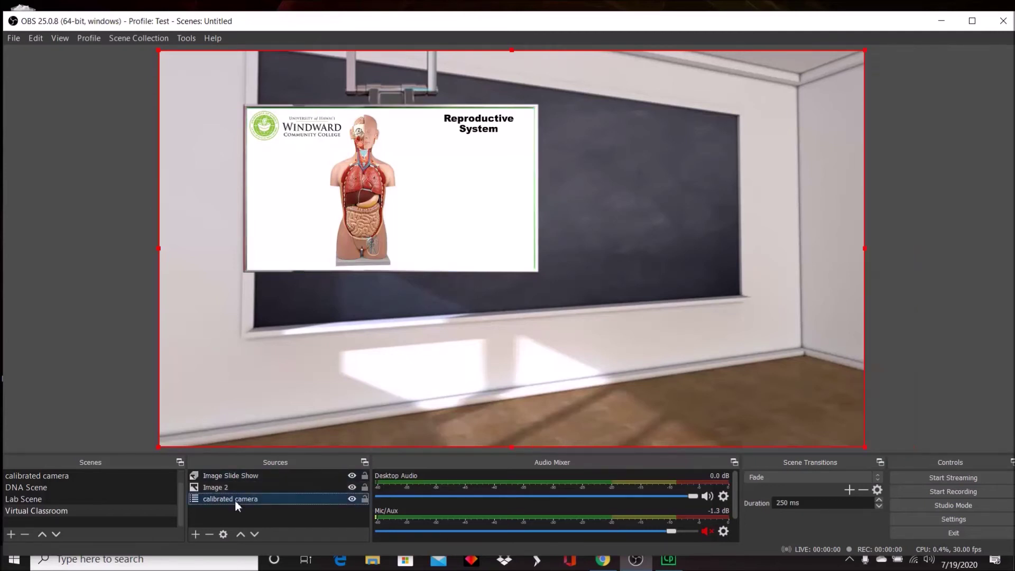
{"action": "left_click_drag", "start_coordinate": [235, 500], "coordinate": [237, 476]}
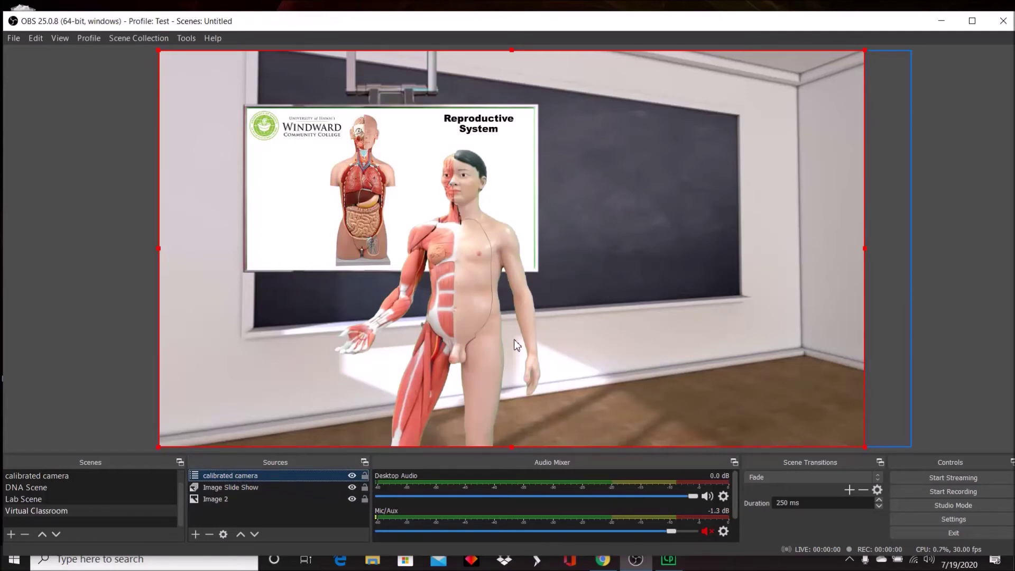
{"action": "left_click", "coordinate": [936, 520]}
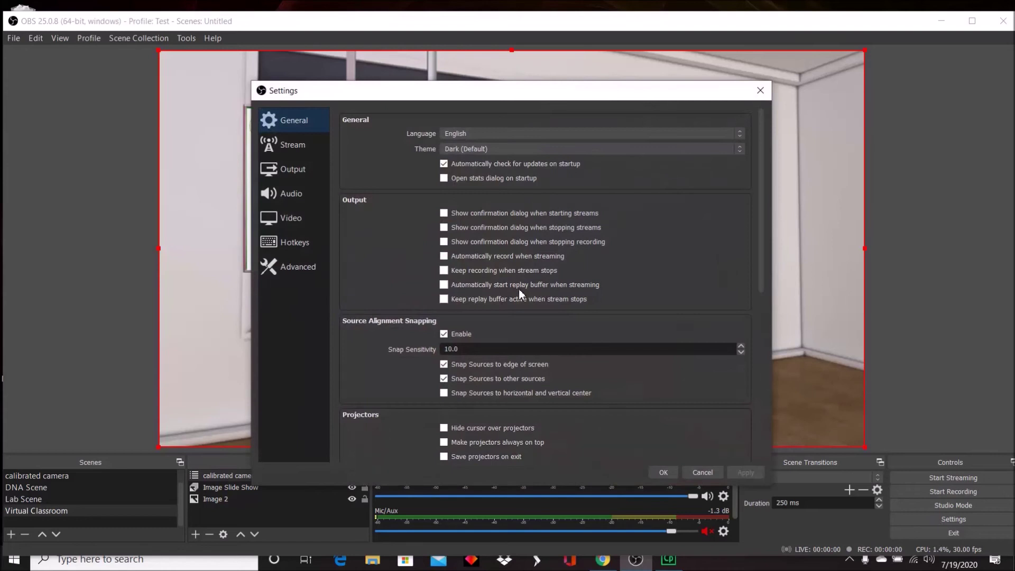
- Bind Up to Next Slide and Down to Previous Slide for the Image Slide Show, then save
{"action": "left_click", "coordinate": [304, 240]}
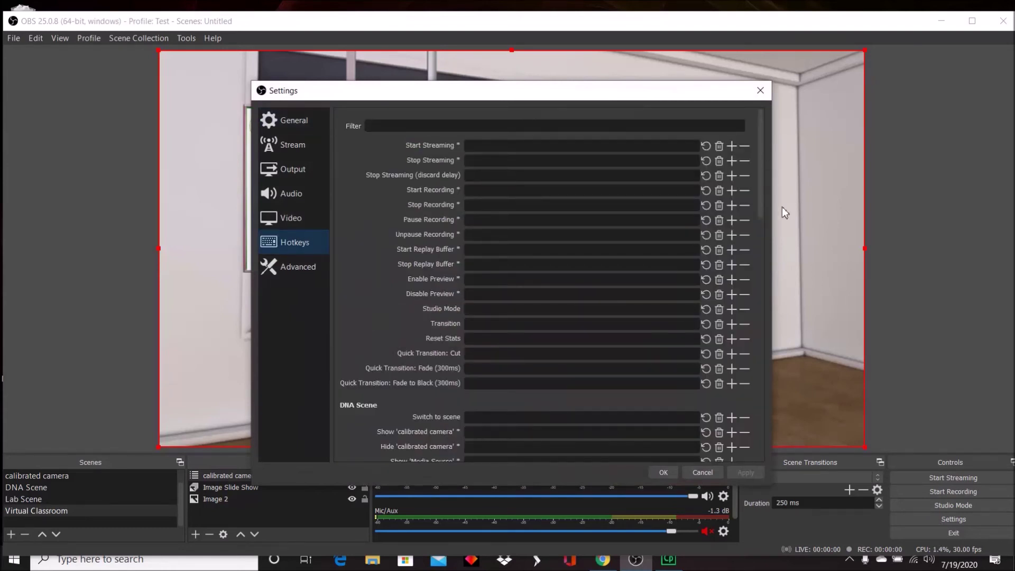
{"action": "left_click_drag", "start_coordinate": [762, 206], "coordinate": [786, 377]}
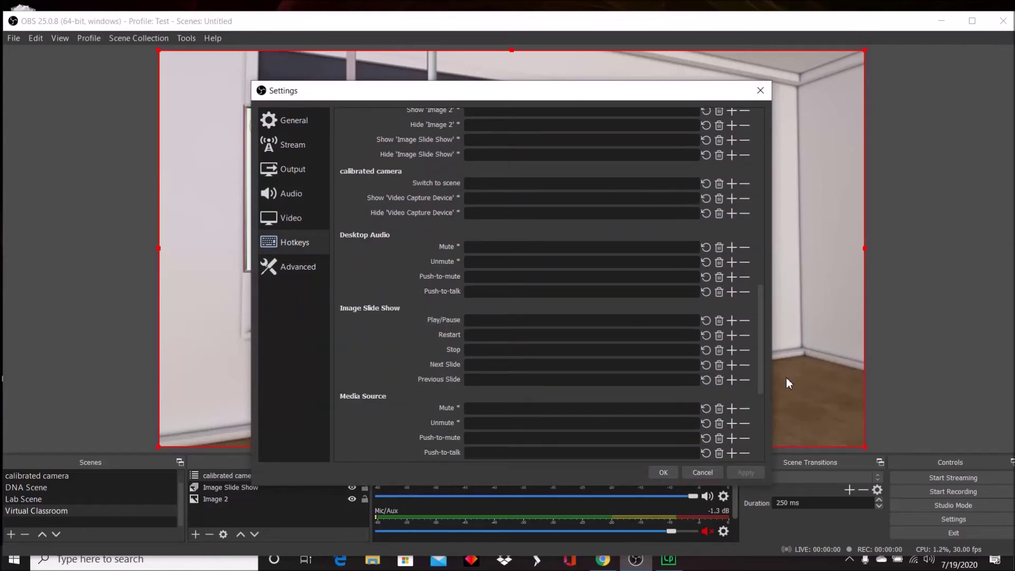
{"action": "left_click", "coordinate": [484, 364]}
{"action": "key", "text": "Up"}
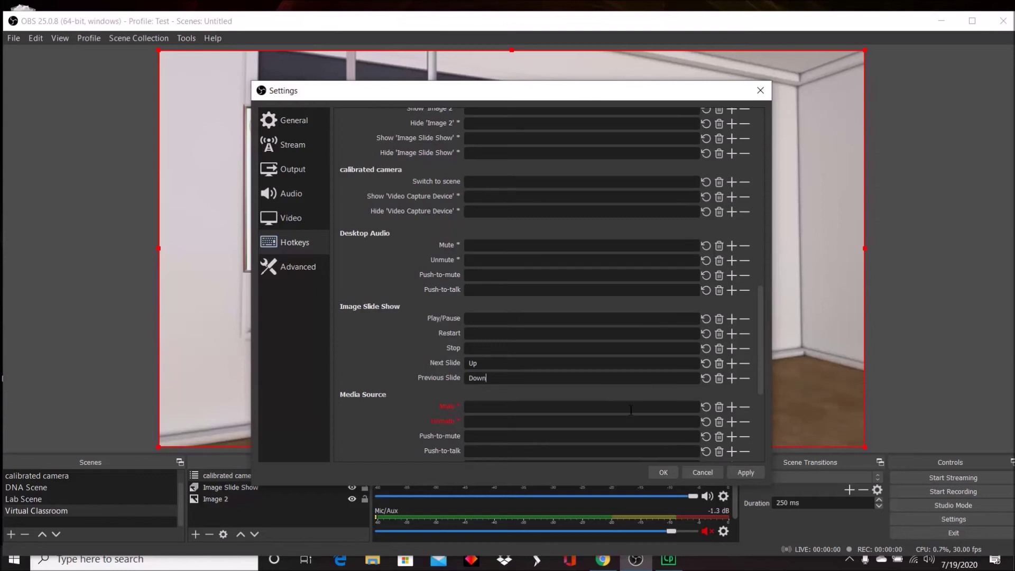
{"action": "left_click", "coordinate": [663, 472]}
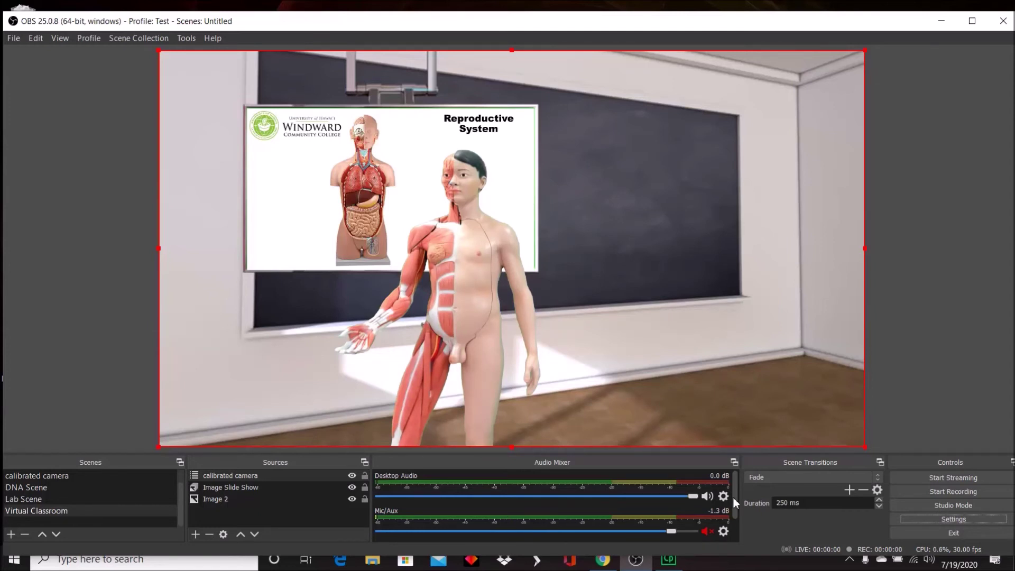
- Check and dismiss the Mic/Aux audio menus, then reopen the Settings window
{"action": "left_click", "coordinate": [725, 533]}
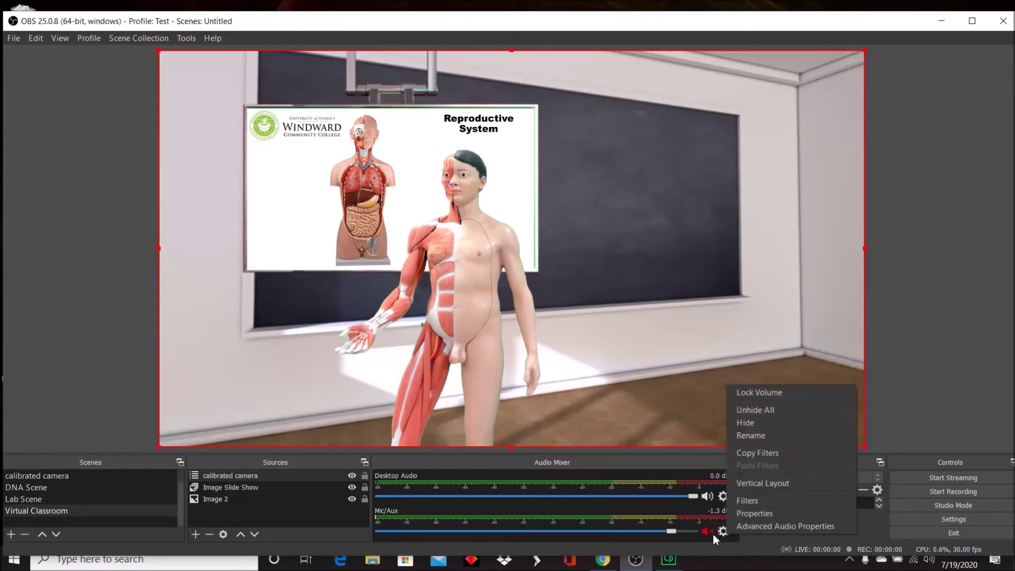
{"action": "left_click", "coordinate": [704, 532]}
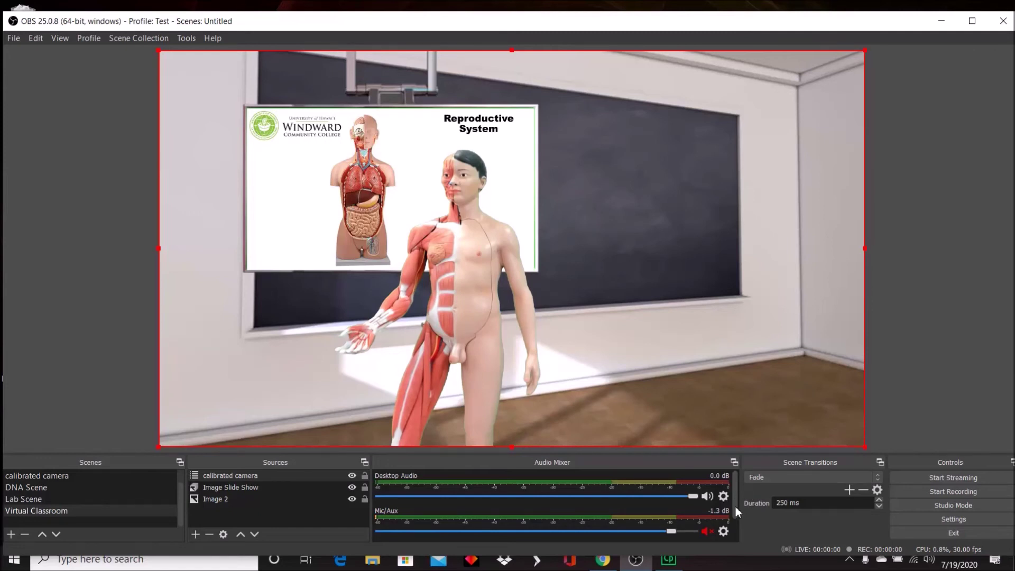
{"action": "right_click", "coordinate": [737, 522]}
{"action": "left_click", "coordinate": [767, 545]}
{"action": "left_click", "coordinate": [954, 518]}
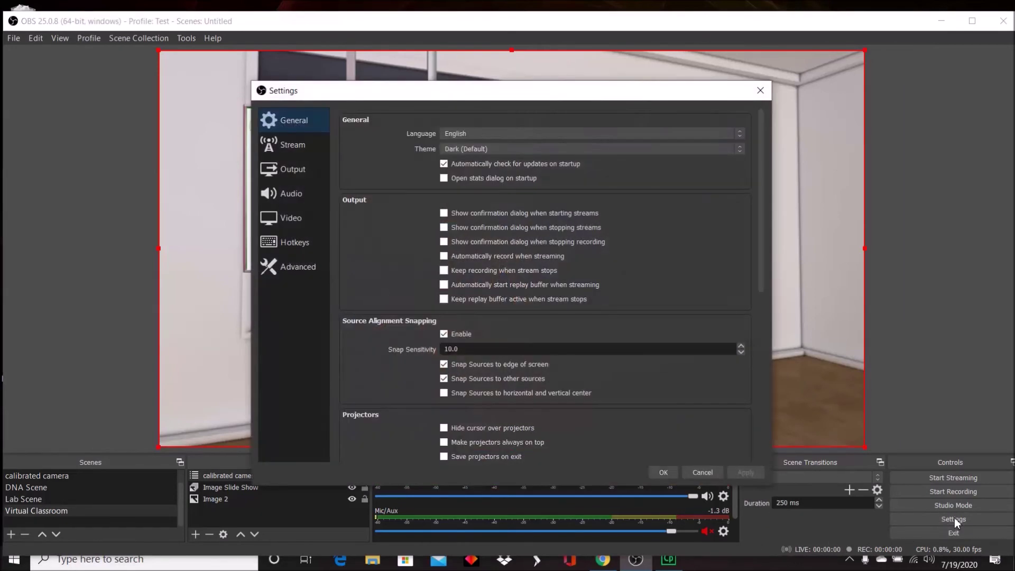
- In Output settings, keep Recording Quality at Same as stream and Recording Format at mkv
{"action": "left_click", "coordinate": [294, 177]}
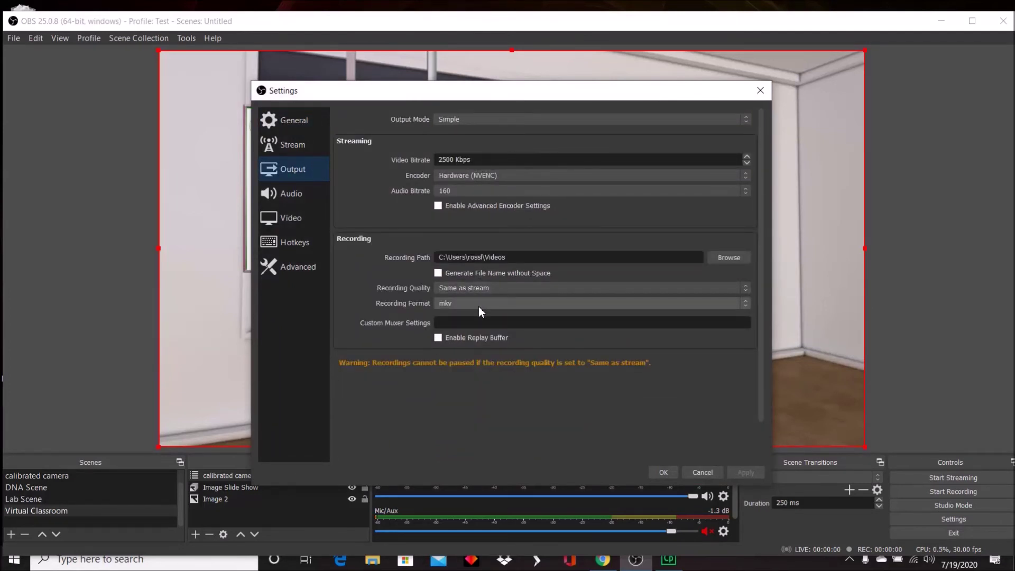
{"action": "left_click", "coordinate": [476, 288]}
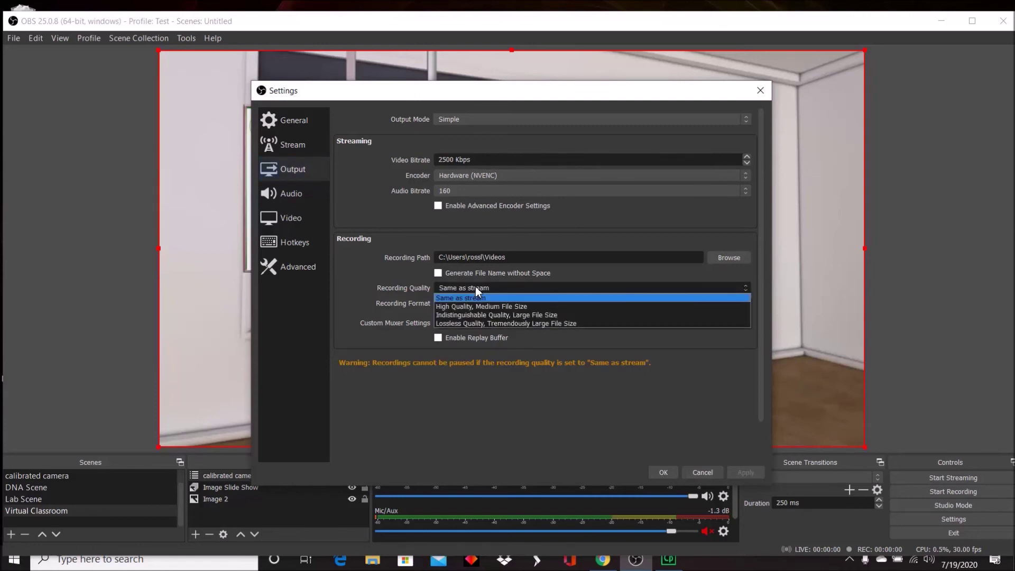
{"action": "left_click", "coordinate": [475, 288]}
{"action": "left_click", "coordinate": [474, 303]}
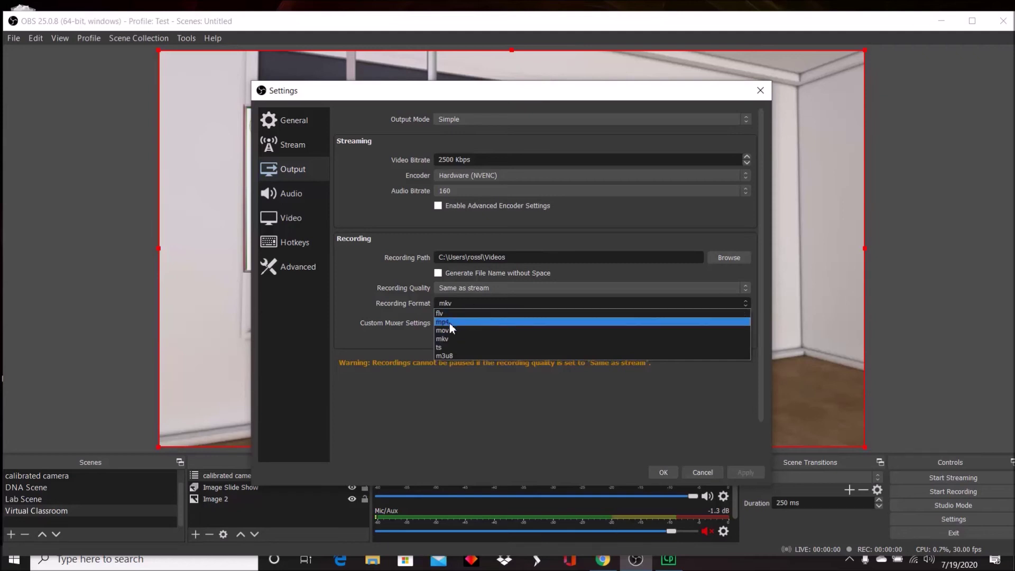
{"action": "left_click", "coordinate": [516, 454]}
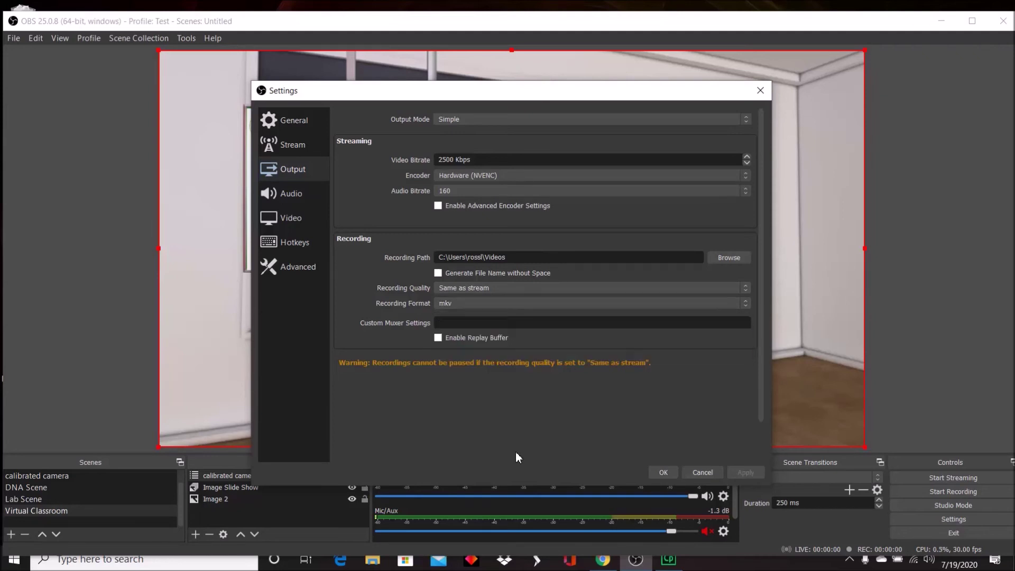
{"action": "left_click", "coordinate": [664, 472]}
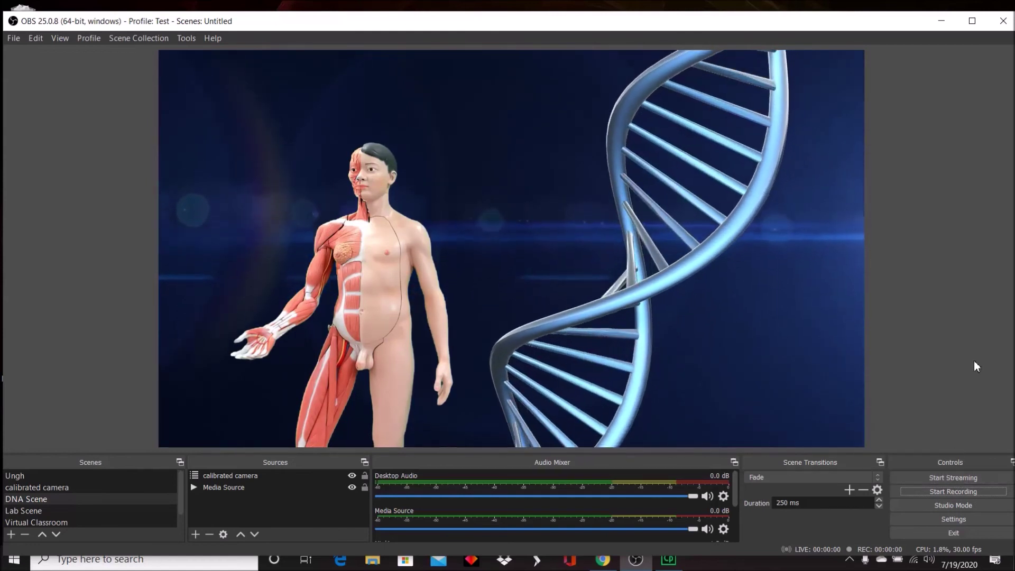
- Start recording and switch the live output to the calibrated camera scene
{"action": "left_click", "coordinate": [942, 493]}
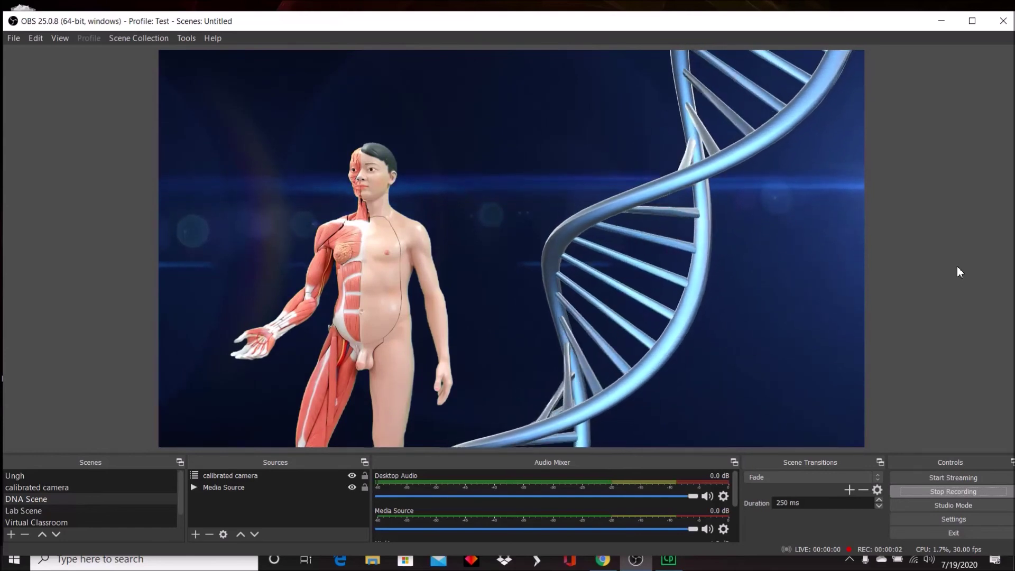
{"action": "left_click", "coordinate": [42, 487]}
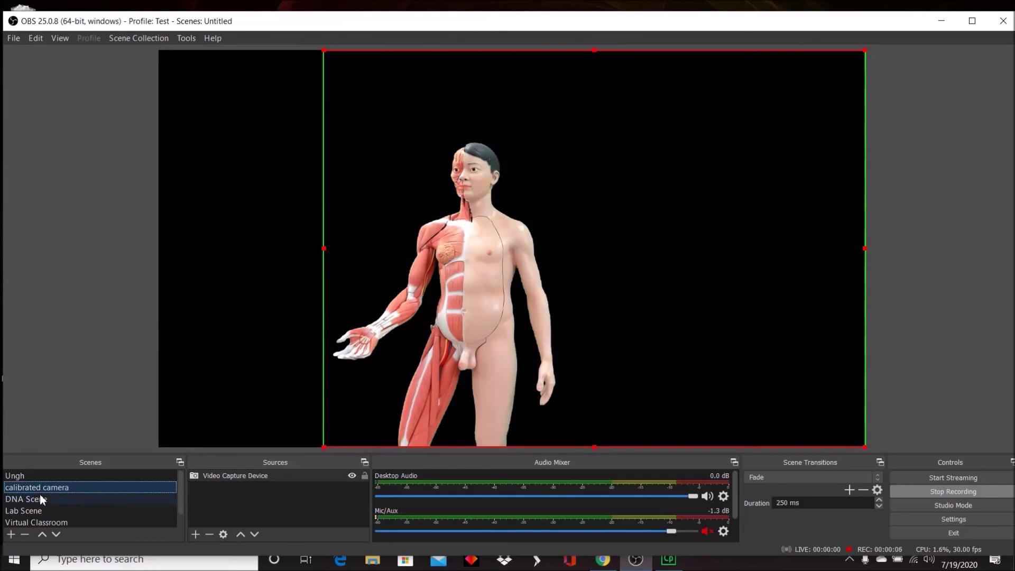
- Record the presenter moving from the camera scene through DNA, Lab and Virtual Classroom, then stop recording
{"action": "left_click", "coordinate": [39, 497]}
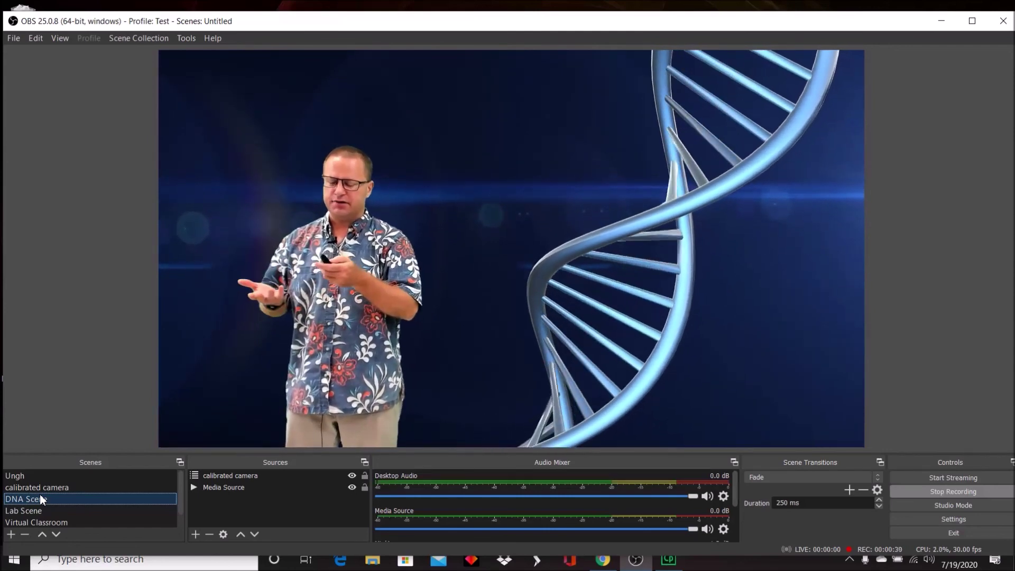
{"action": "key", "text": "Up"}
{"action": "key", "text": "Down"}
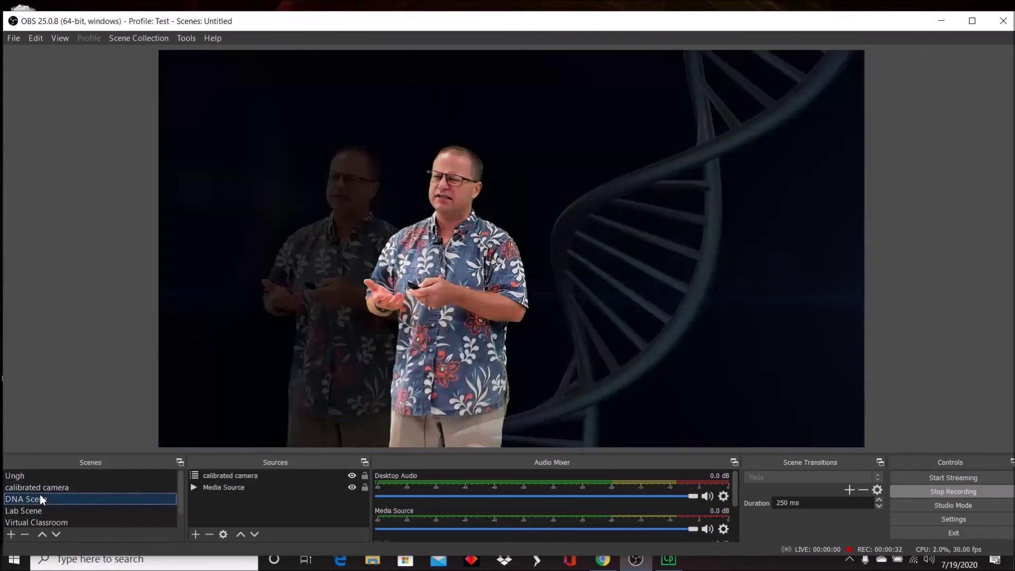
{"action": "key", "text": "Down"}
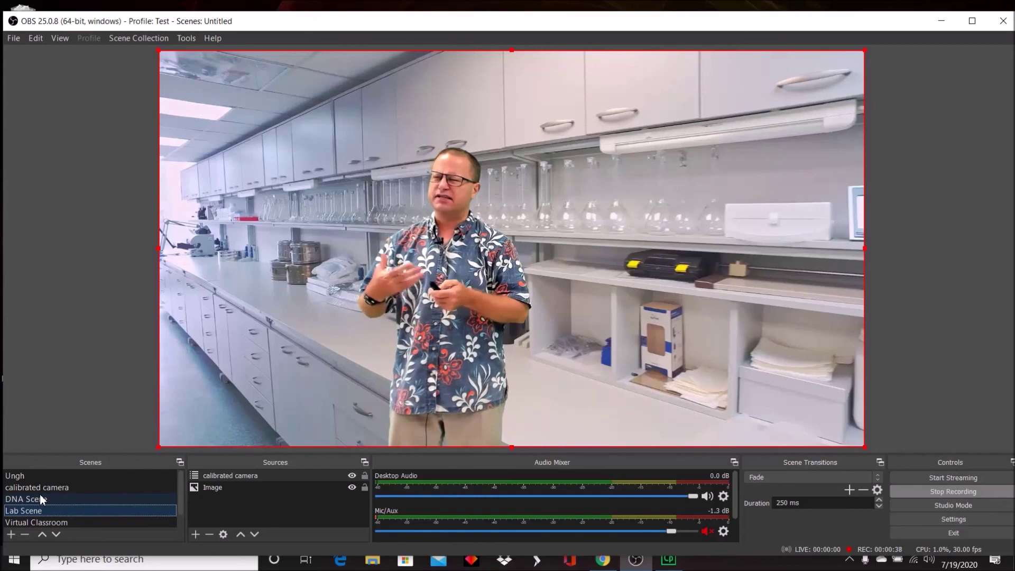
{"action": "key", "text": "Down"}
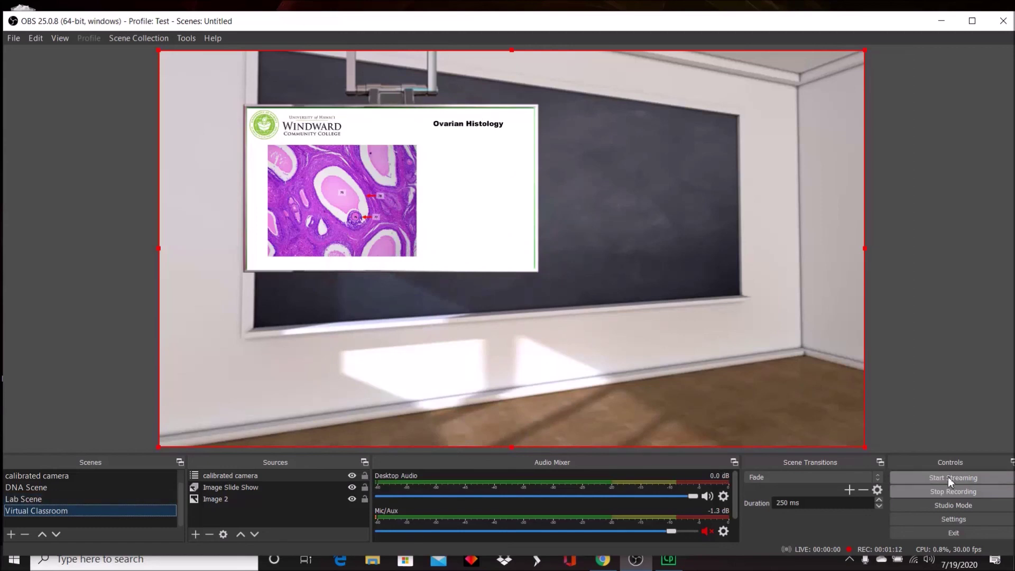
{"action": "left_click", "coordinate": [931, 493]}
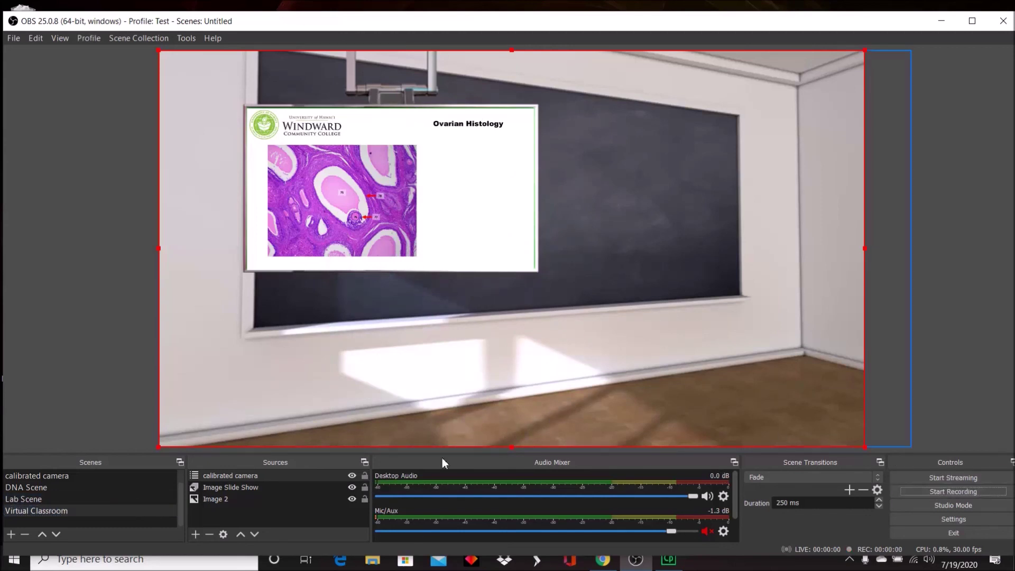
- Search 'videos' from the taskbar and open the Videos folder to see the new clips
{"action": "left_click", "coordinate": [152, 562]}
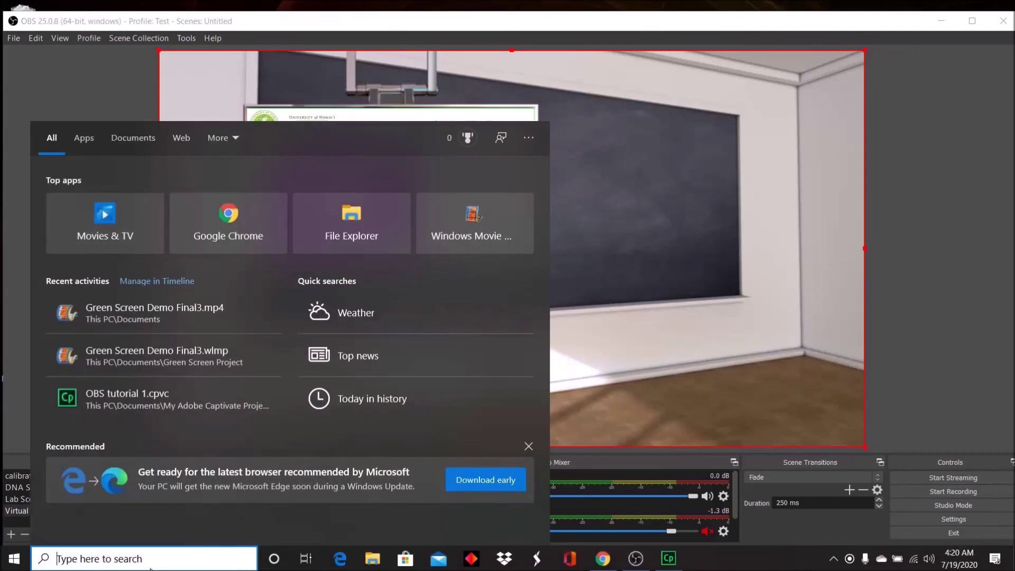
{"action": "type", "text": "videos"}
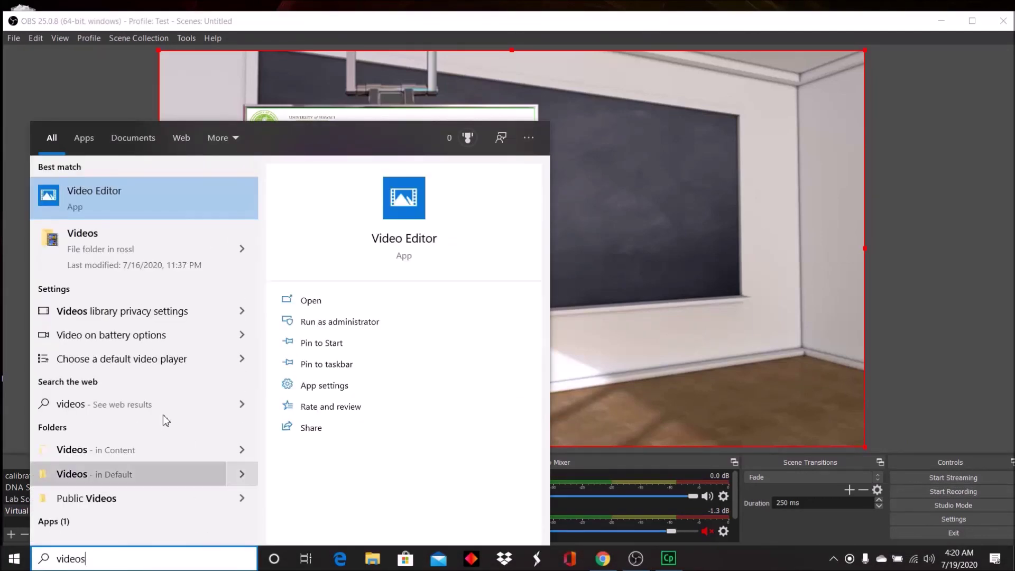
{"action": "left_click", "coordinate": [159, 248]}
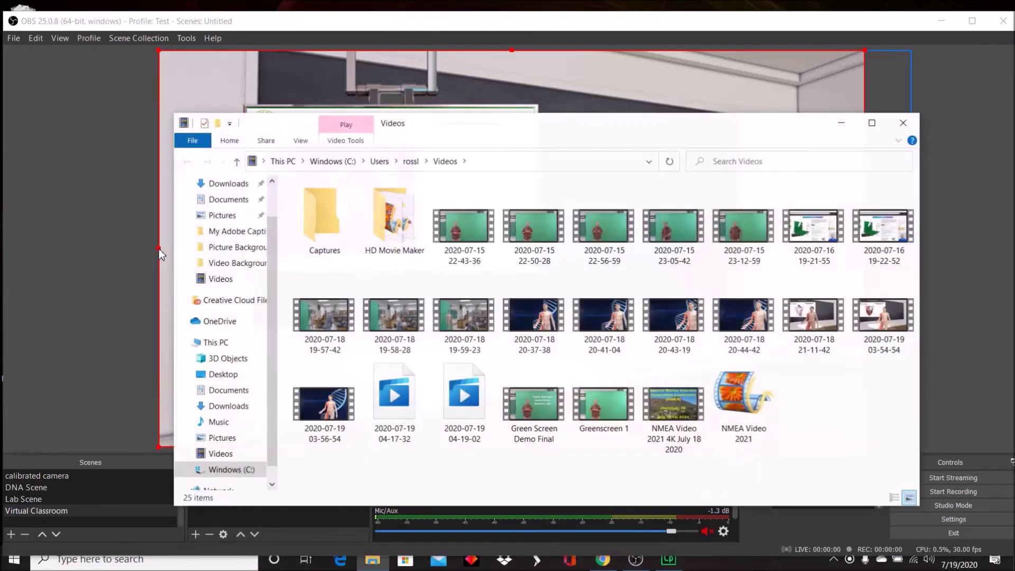